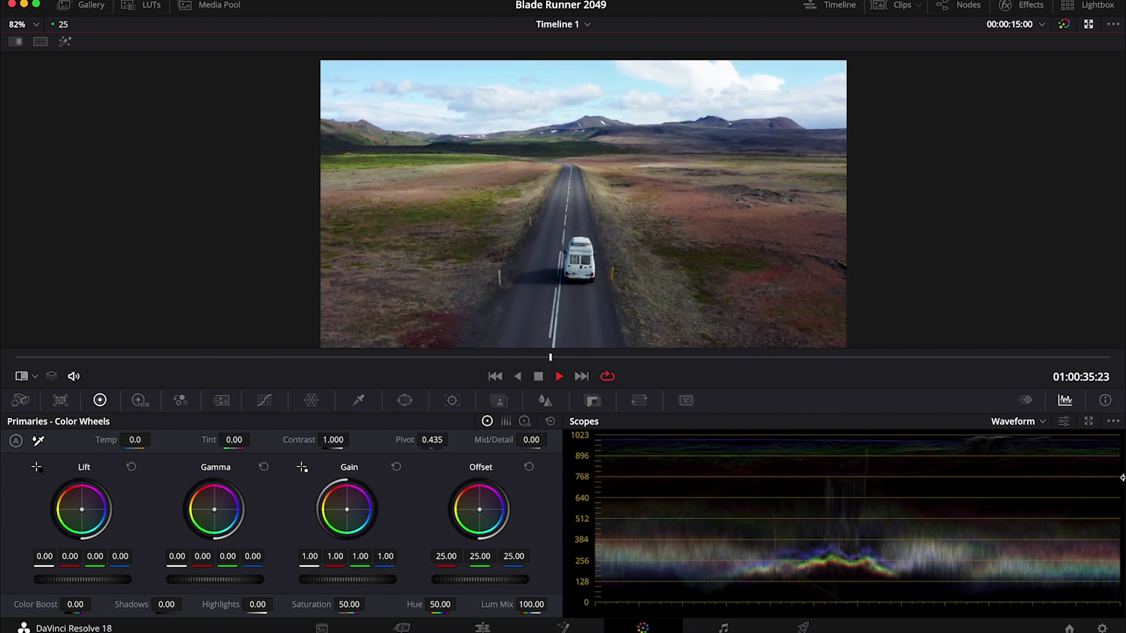
# Stop playback of the drone road clip on frame 01:00:36:24.
pyautogui.press('space')
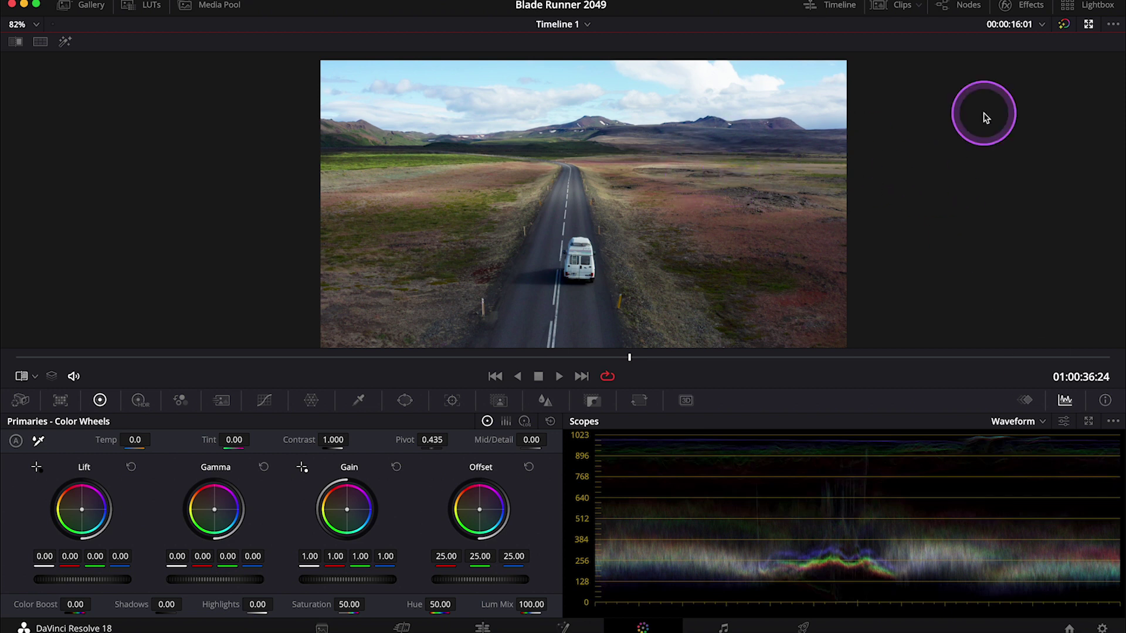
# Show the node graph and Gallery, previewing stills 1.3.1 and 1.2.1, ending on 1.1.1.
pyautogui.click(1086, 26)
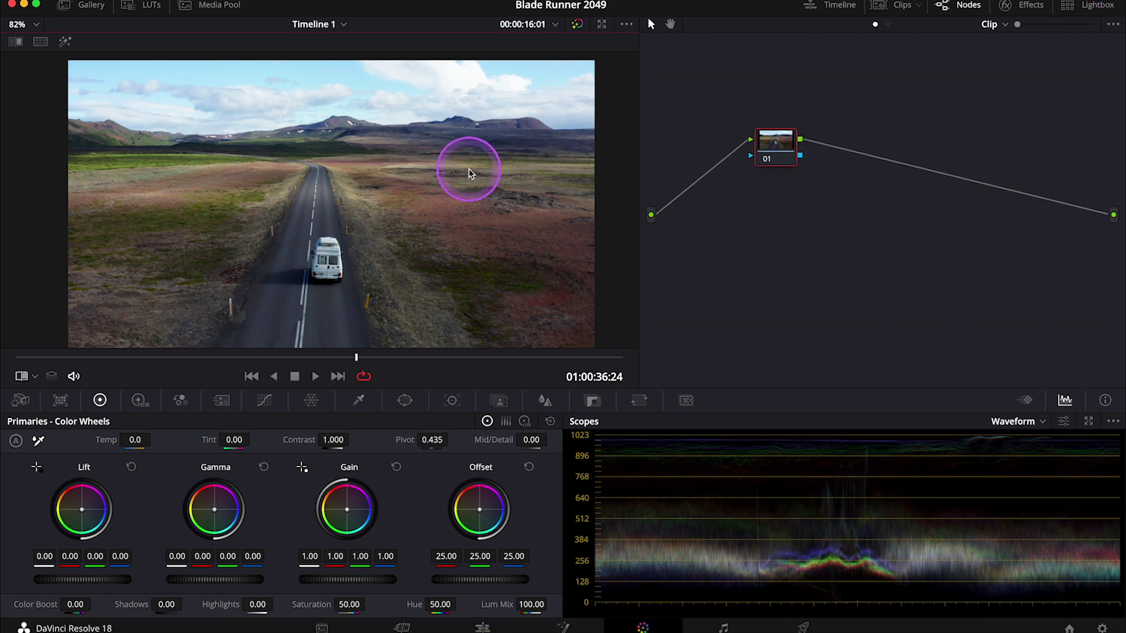
pyautogui.click(91, 6)
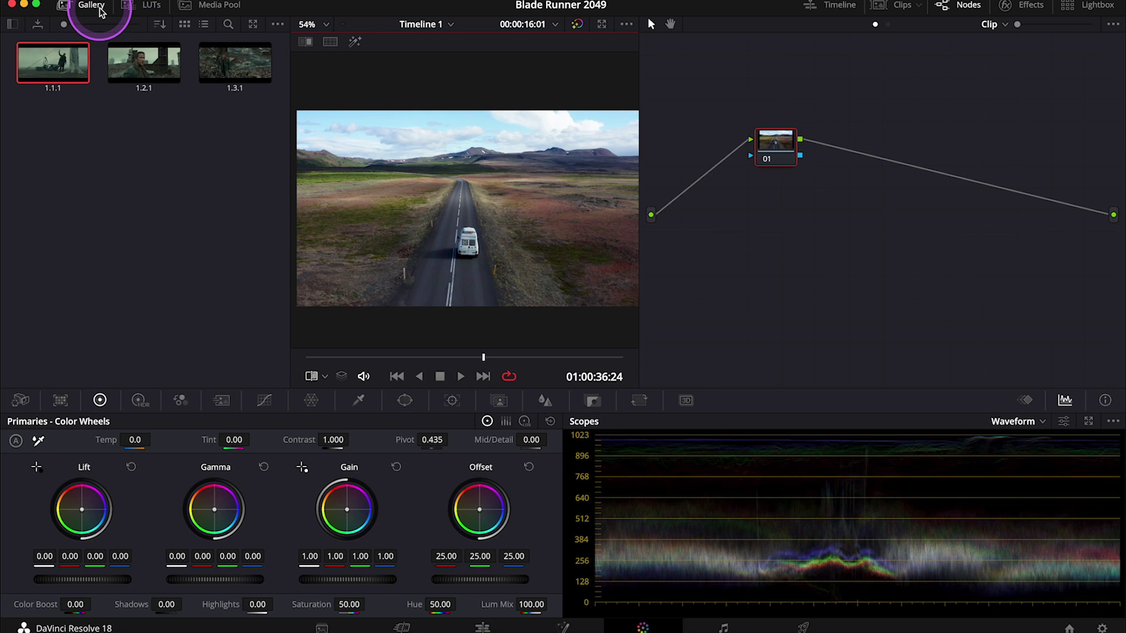
pyautogui.doubleClick(230, 65)
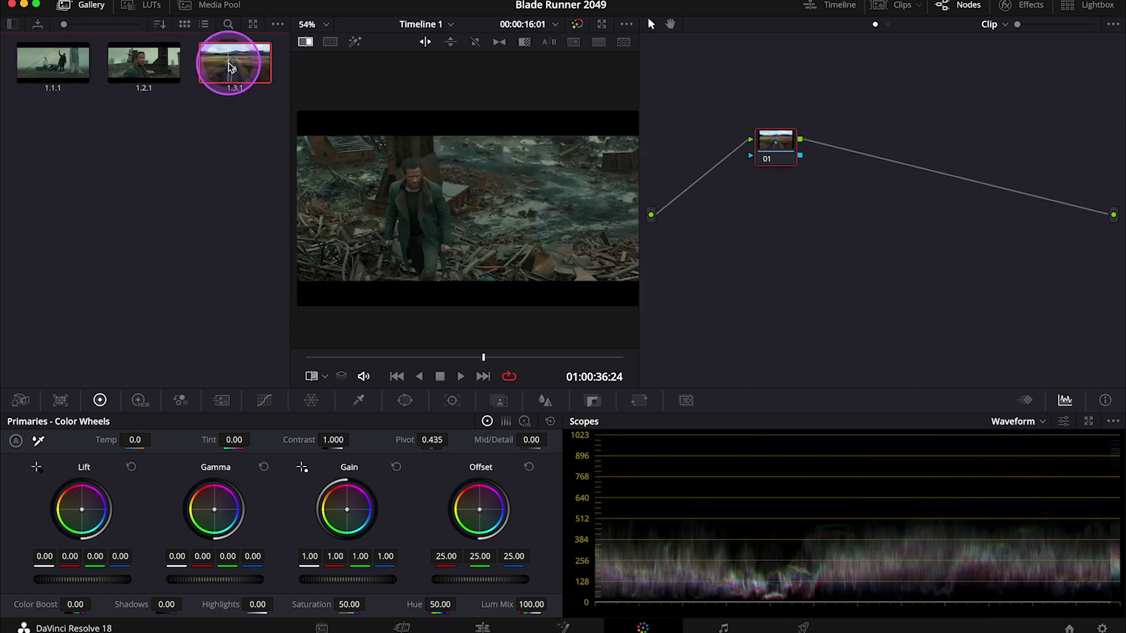
pyautogui.doubleClick(163, 75)
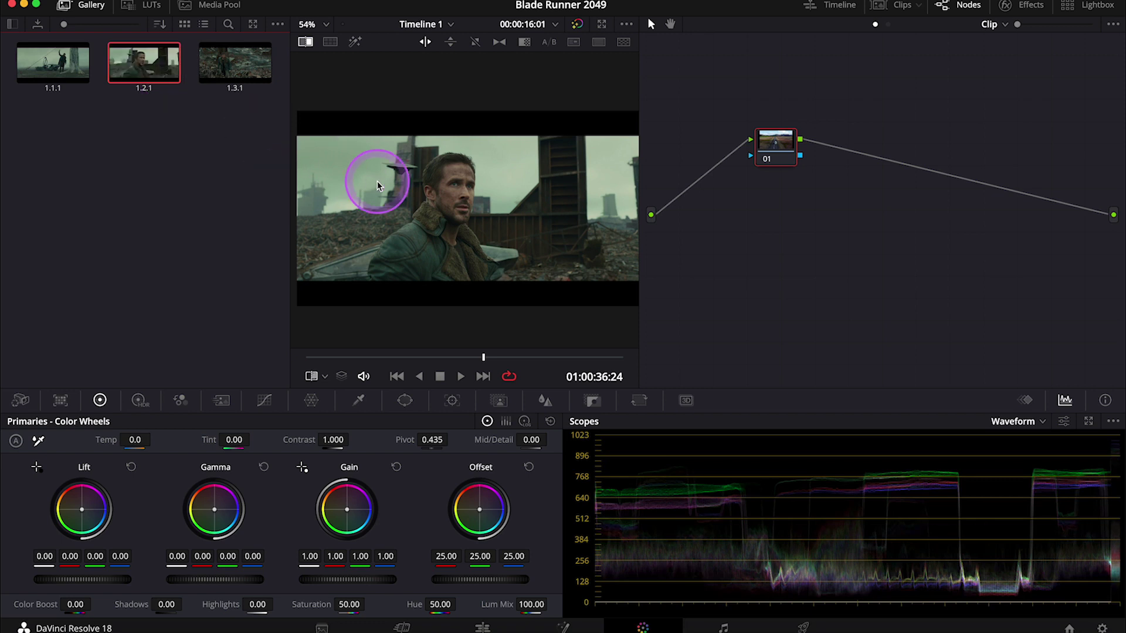
pyautogui.doubleClick(71, 66)
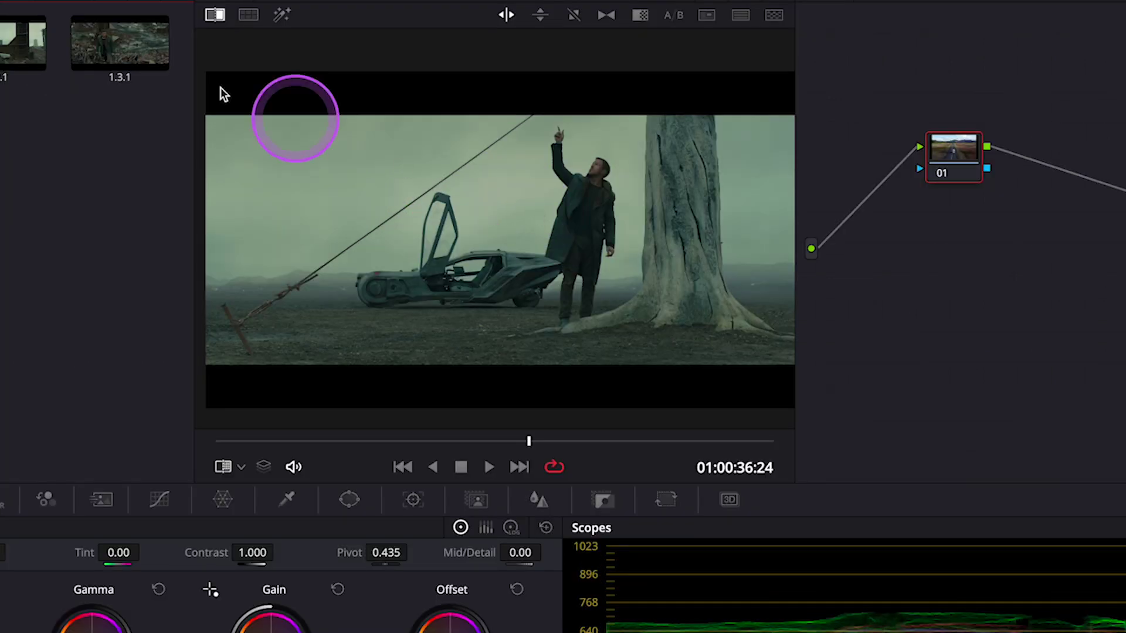
# Turn on the split-screen wipe so the road clip shows left of still 1.1.1.
pyautogui.click(211, 19)
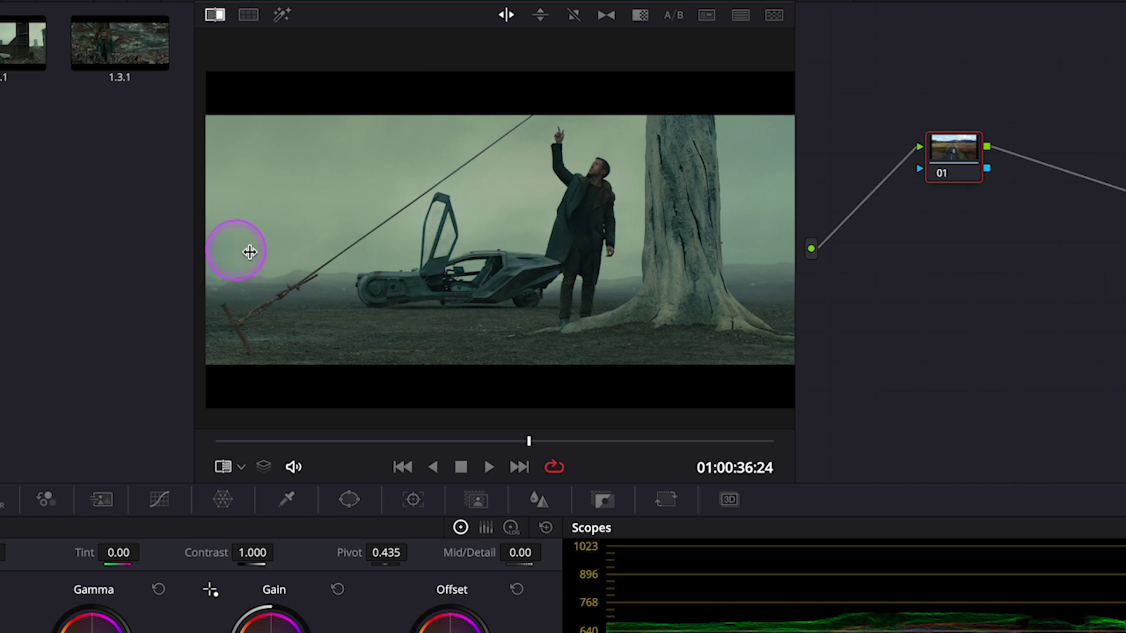
pyautogui.moveTo(249, 252); pyautogui.dragTo(548, 317)
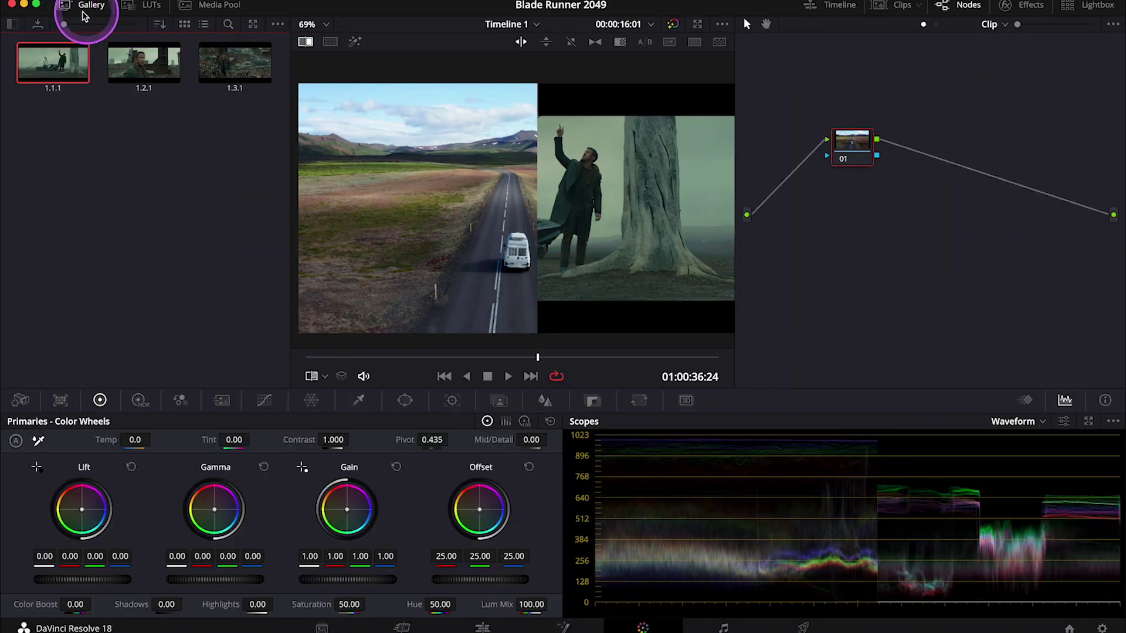
# Close the Gallery and label node 01 'Exposure'.
pyautogui.click(68, 7)
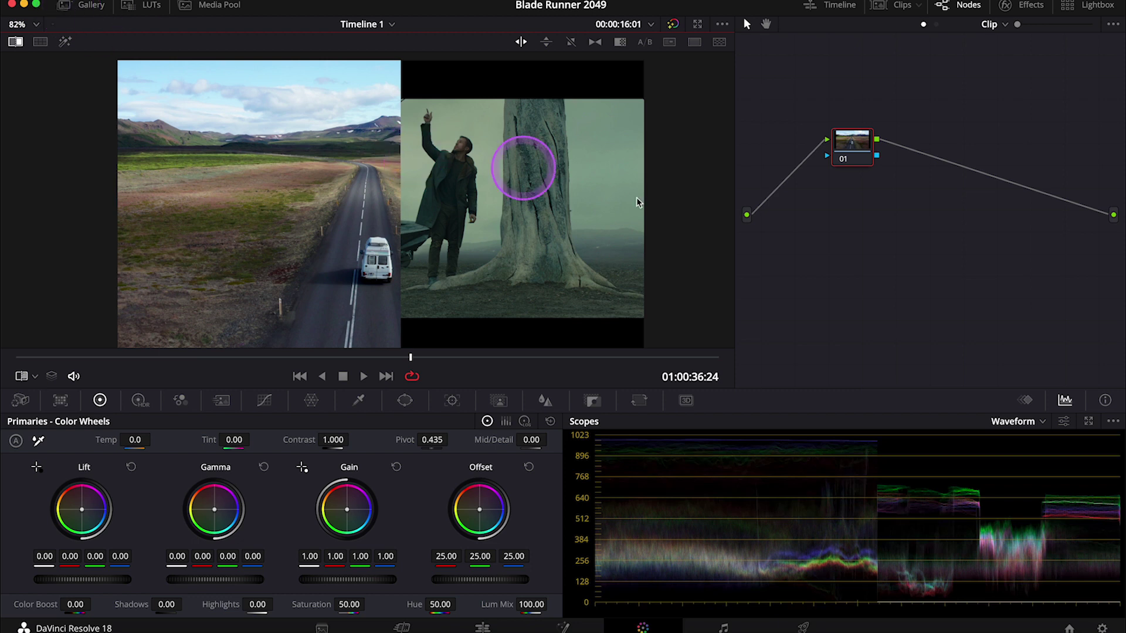
pyautogui.rightClick(862, 175)
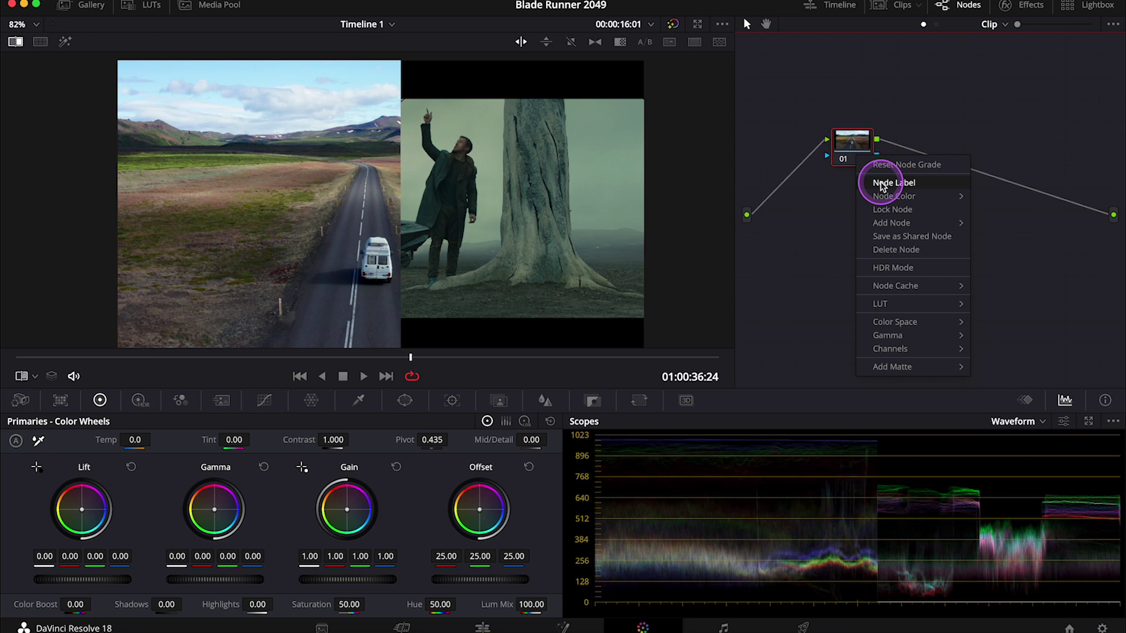
pyautogui.click(881, 186)
pyautogui.write('Exposure')
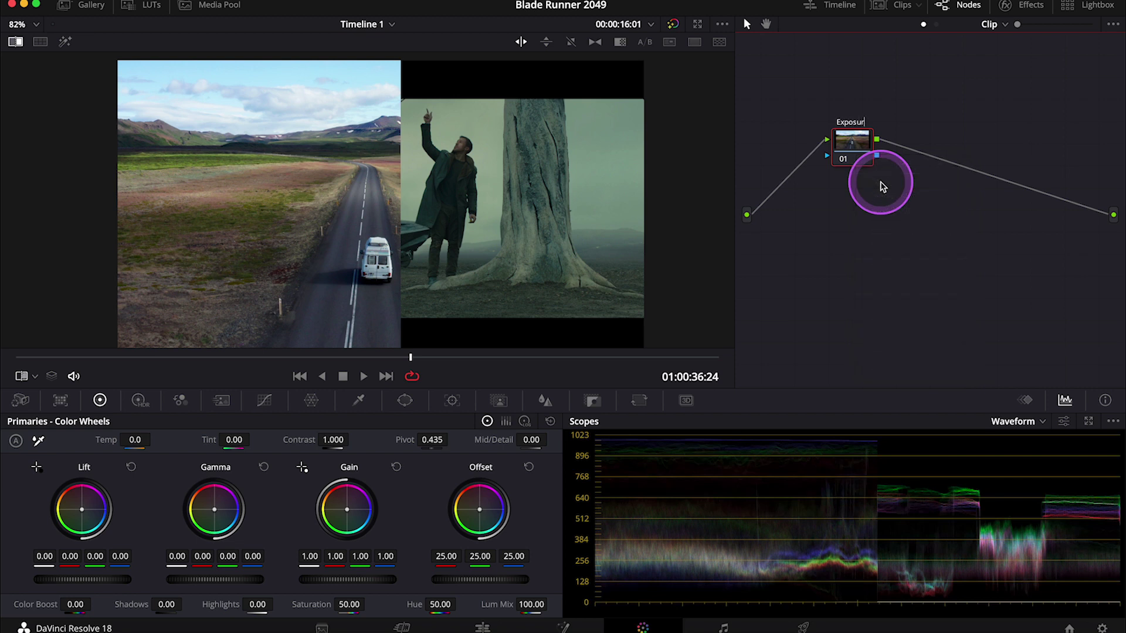
pyautogui.press('Return')
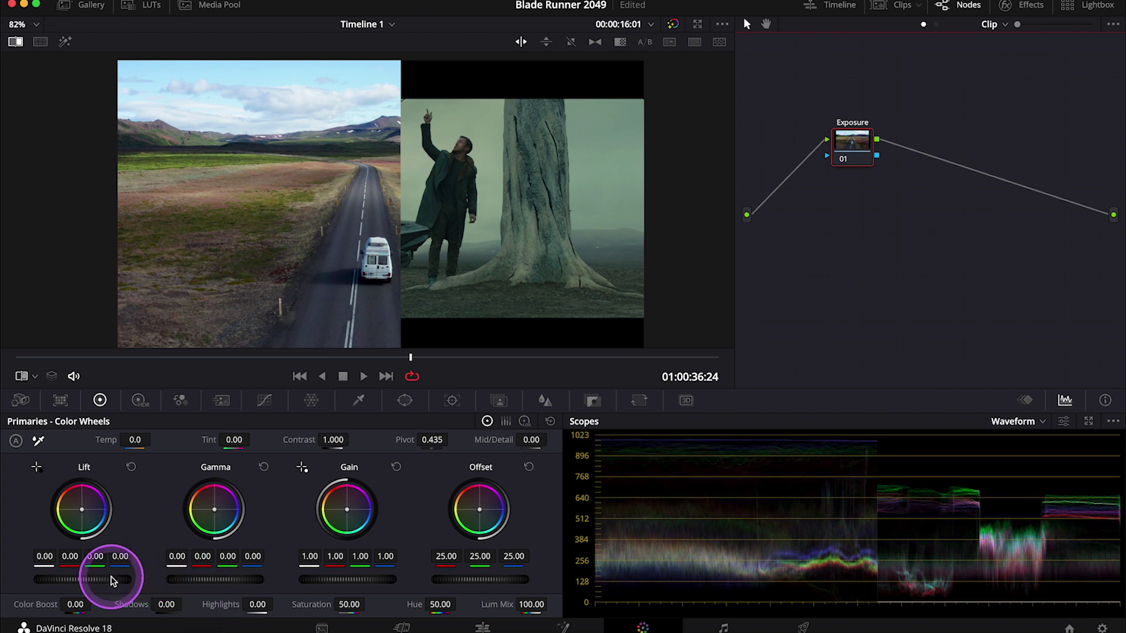
# Lower Lift to -0.01 and Gain to 0.95, leaving Gamma reset to zero.
pyautogui.moveTo(104, 578)
pyautogui.mouseDown()
pyautogui.moveTo(80, 558)
pyautogui.moveTo(103, 573)
pyautogui.mouseUp()
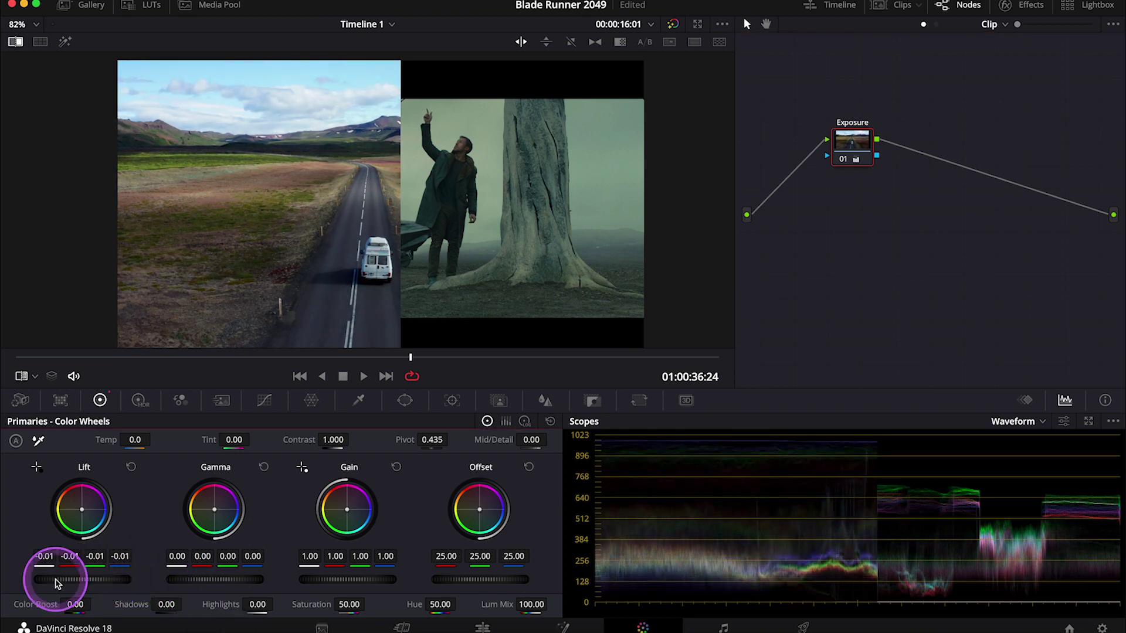
pyautogui.moveTo(358, 576); pyautogui.dragTo(322, 563)
pyautogui.moveTo(261, 579); pyautogui.dragTo(221, 582)
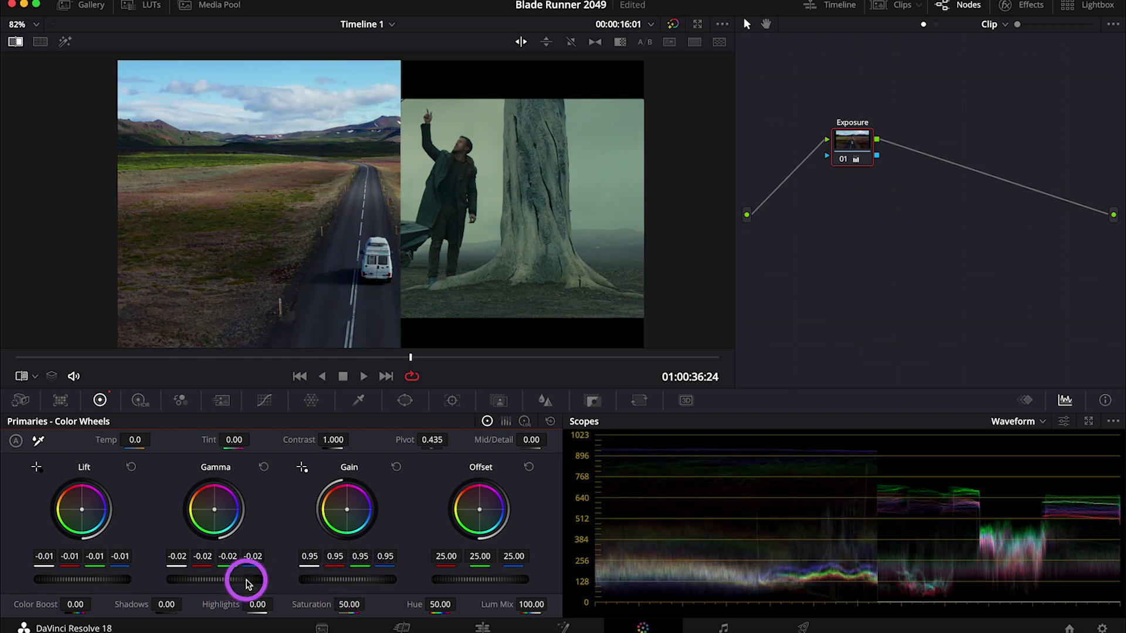
pyautogui.doubleClick(246, 580)
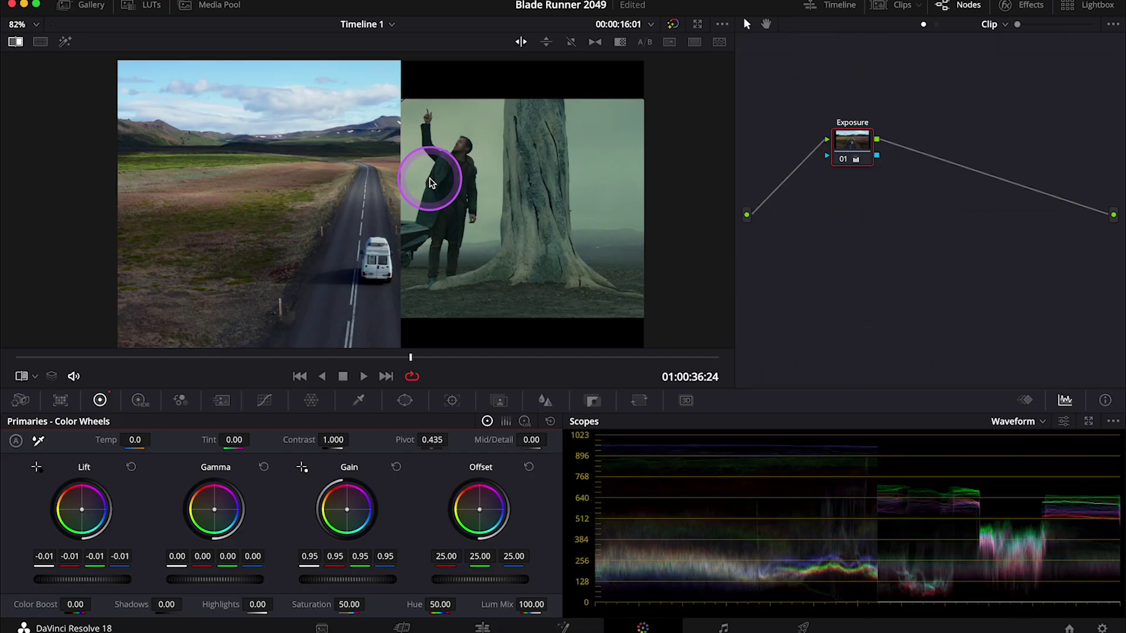
# Add a serial node after Exposure and label it 'Look'.
pyautogui.hotkey('alt', 's')
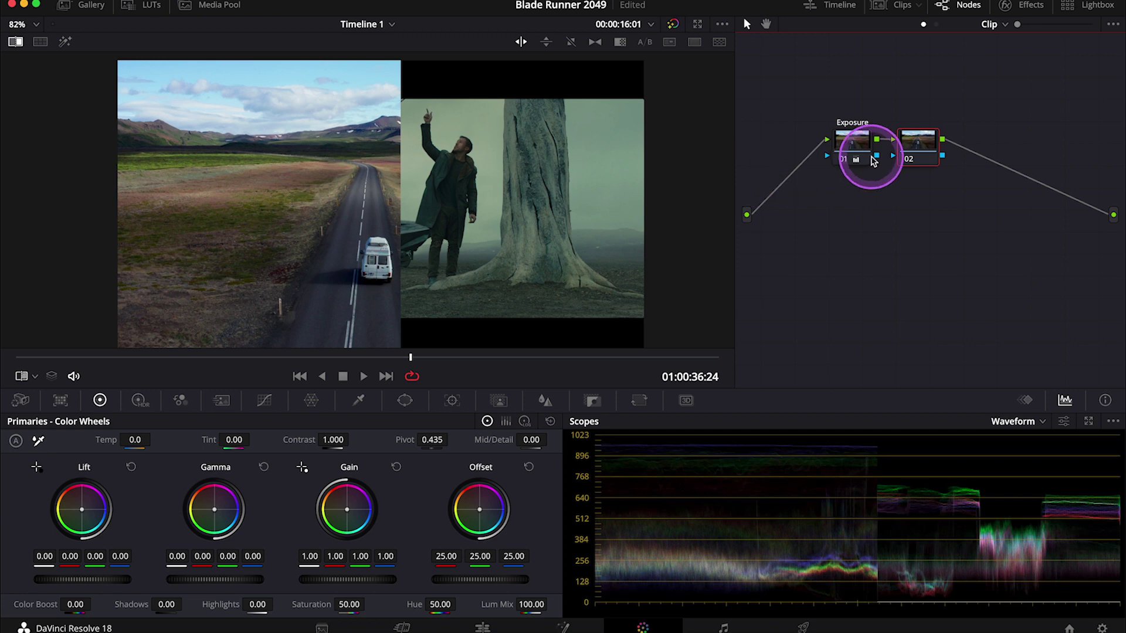
pyautogui.rightClick(919, 144)
pyautogui.click(938, 177)
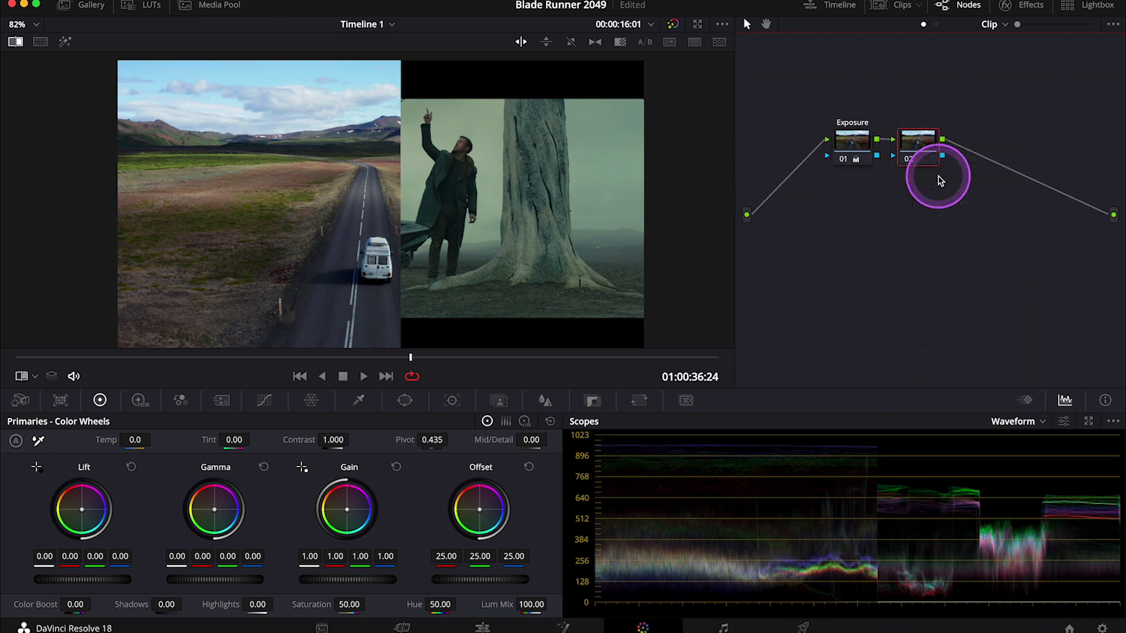
pyautogui.write('Look')
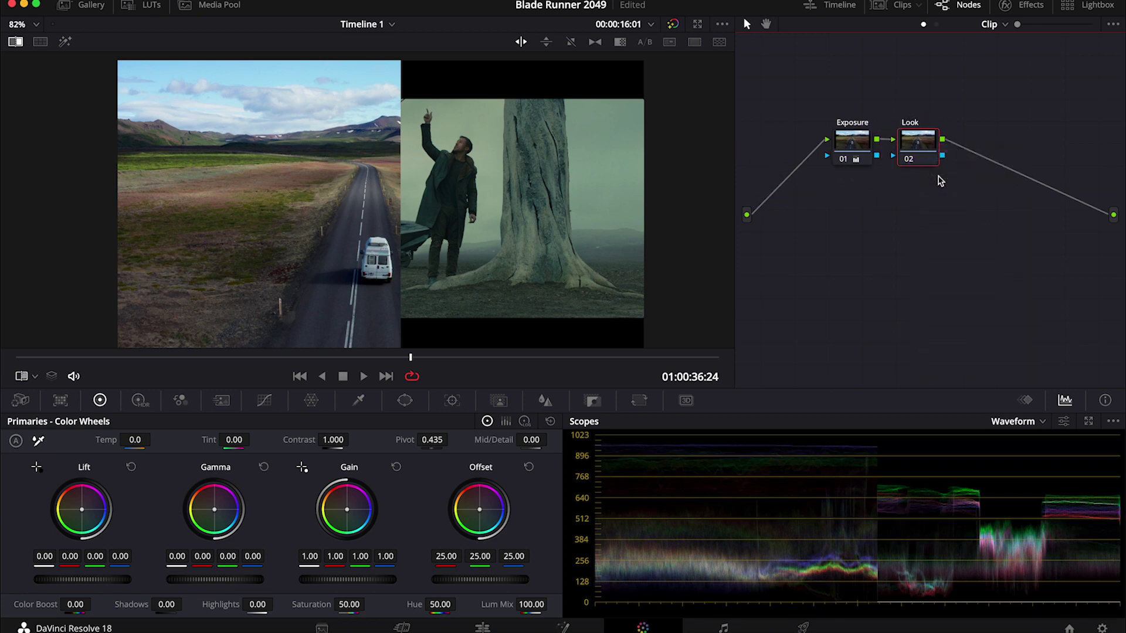
pyautogui.click(582, 243)
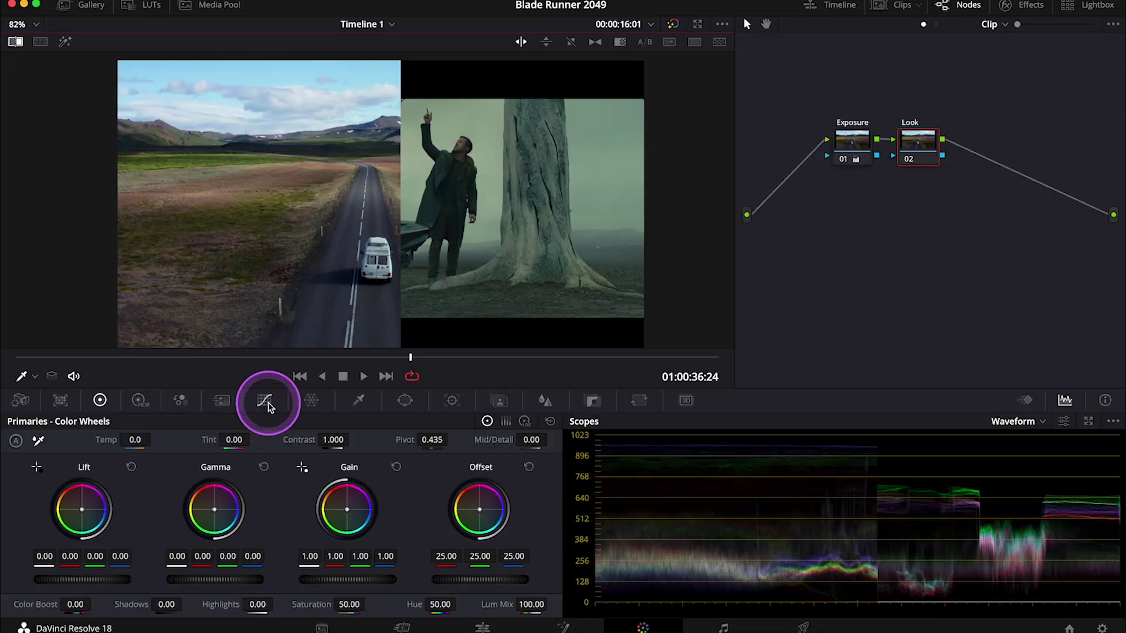
# In the Hue vs Sat curve, add a point and drop that hue's saturation to 0.53.
pyautogui.click(266, 402)
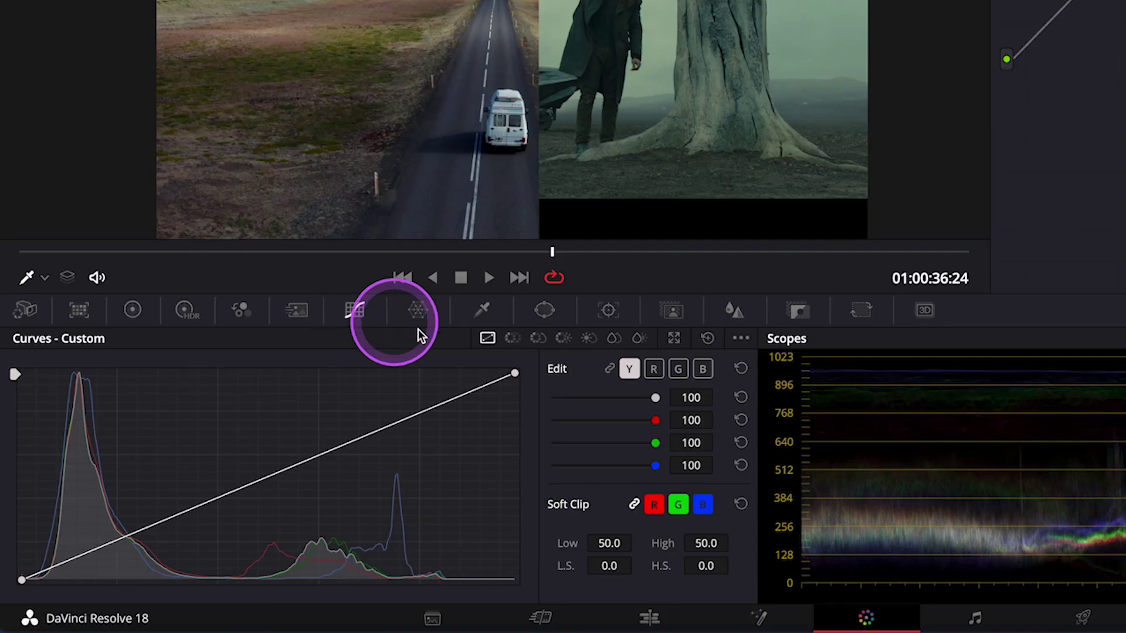
pyautogui.click(534, 336)
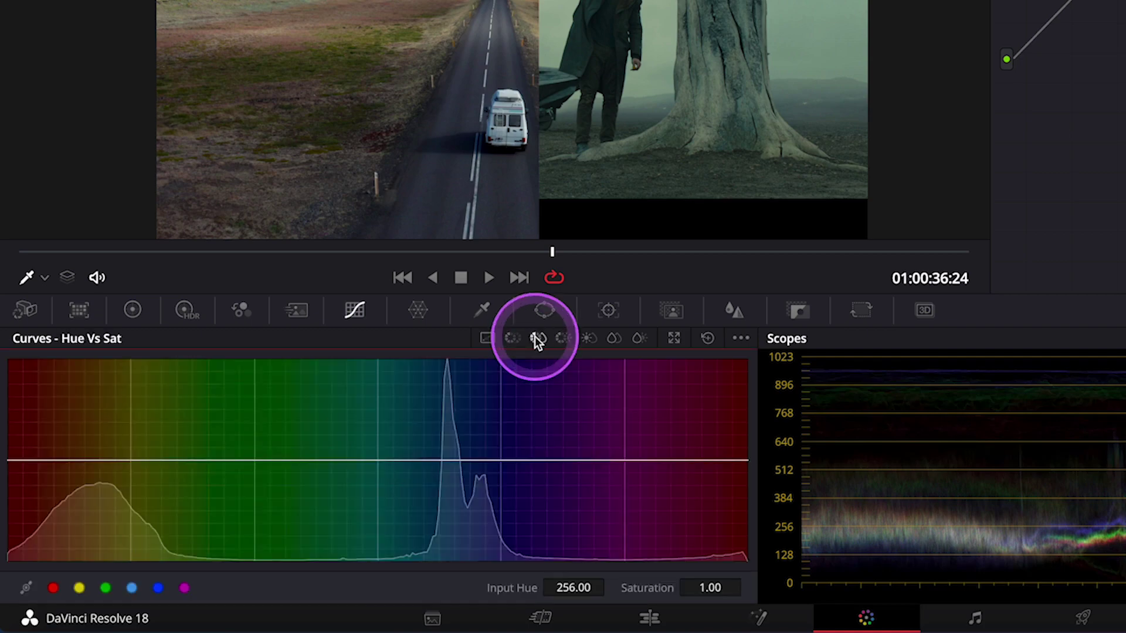
pyautogui.click(276, 512)
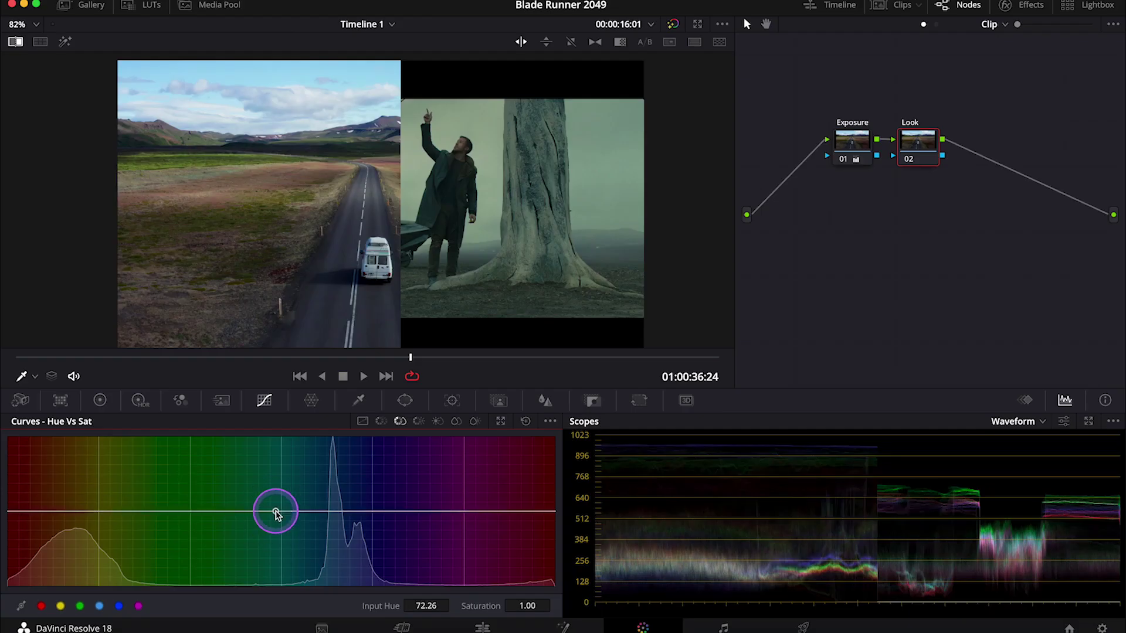
pyautogui.moveTo(276, 512); pyautogui.dragTo(276, 549)
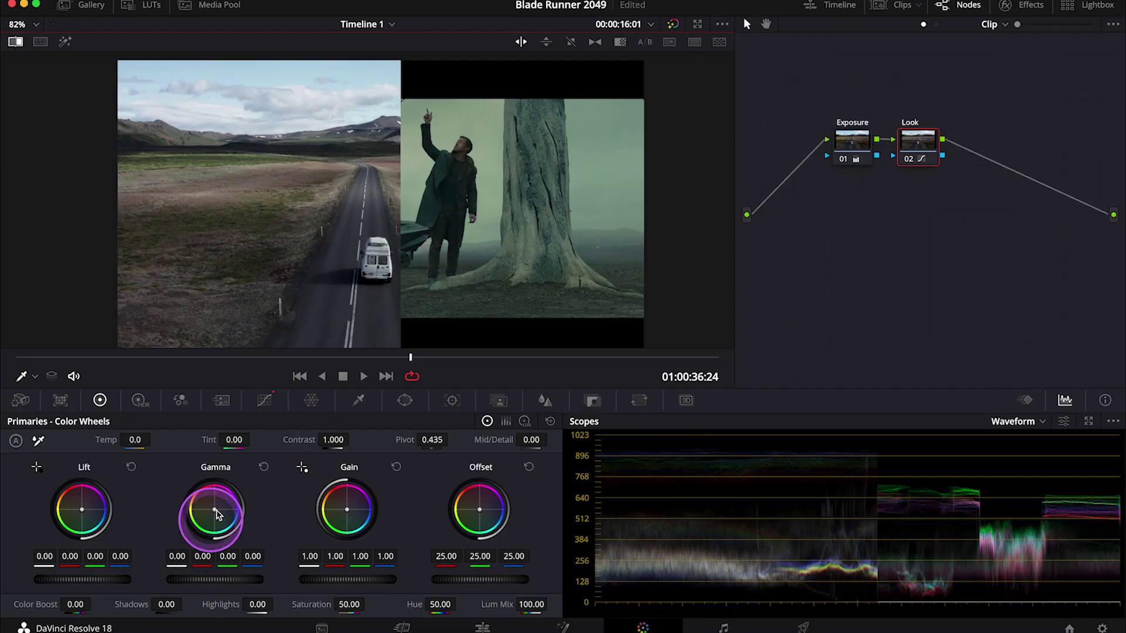
# Set Look's Gain to RGB 0.95/1.02/0.93 and nudge Gamma to red -0.01, blue 0.01.
pyautogui.click(216, 515)
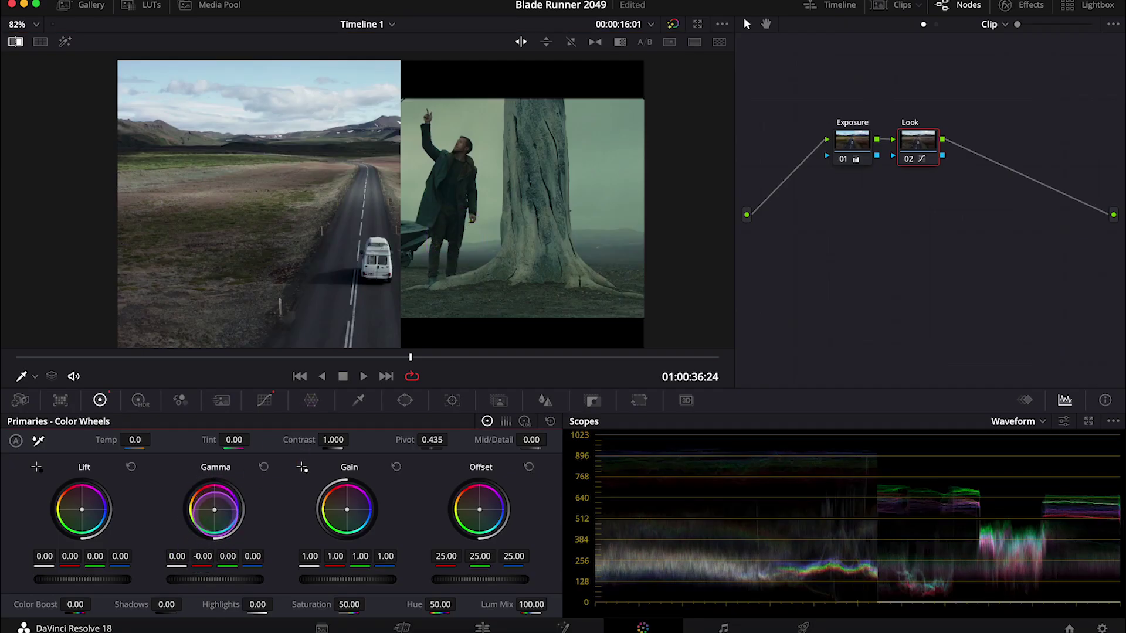
pyautogui.moveTo(216, 515); pyautogui.dragTo(215, 517)
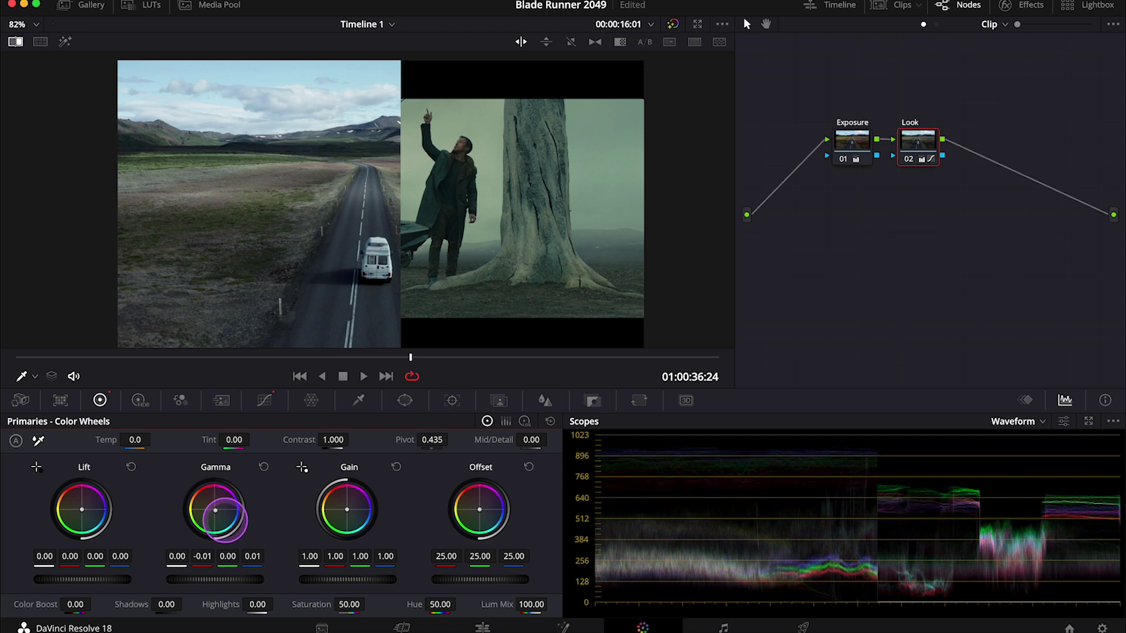
pyautogui.moveTo(226, 519); pyautogui.dragTo(226, 521)
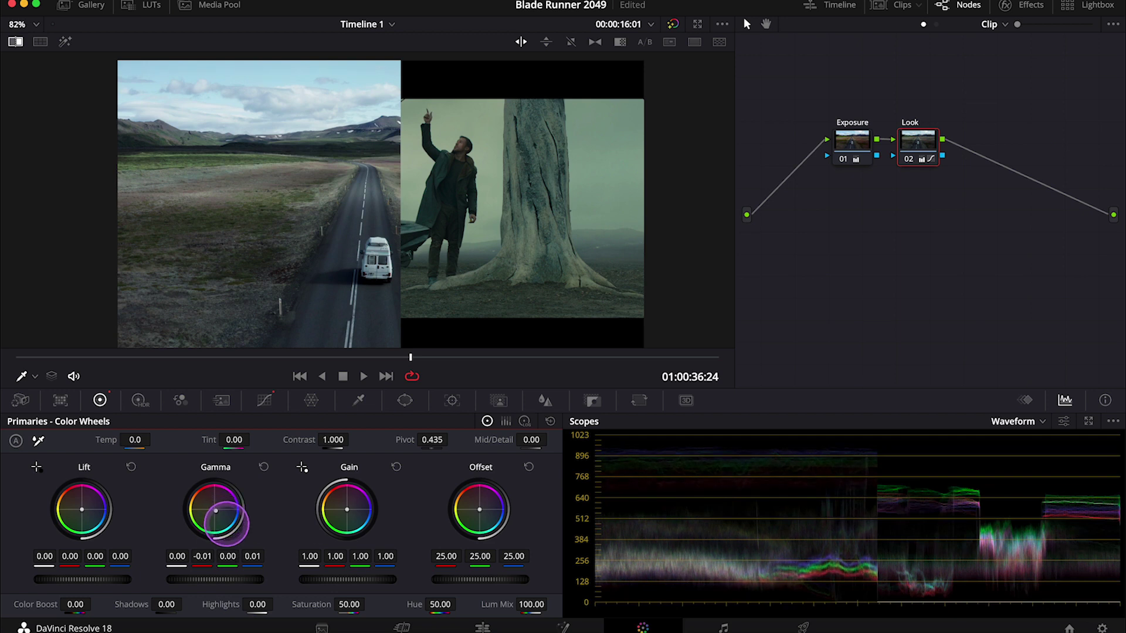
pyautogui.moveTo(226, 521); pyautogui.dragTo(226, 521)
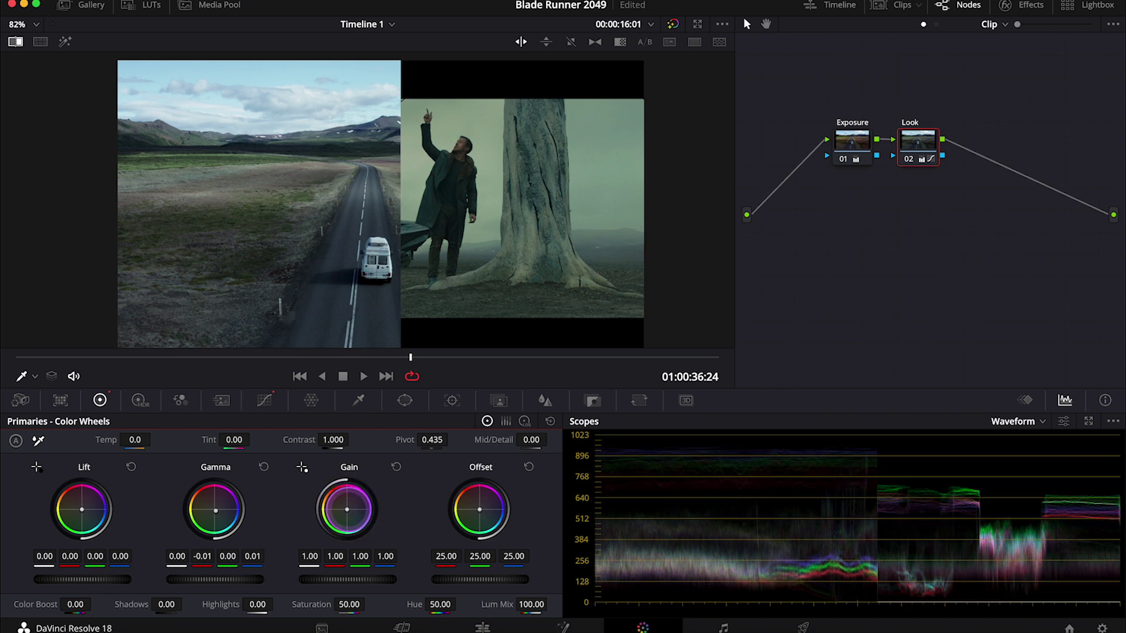
pyautogui.moveTo(355, 518); pyautogui.dragTo(350, 526)
pyautogui.moveTo(215, 511); pyautogui.dragTo(217, 505)
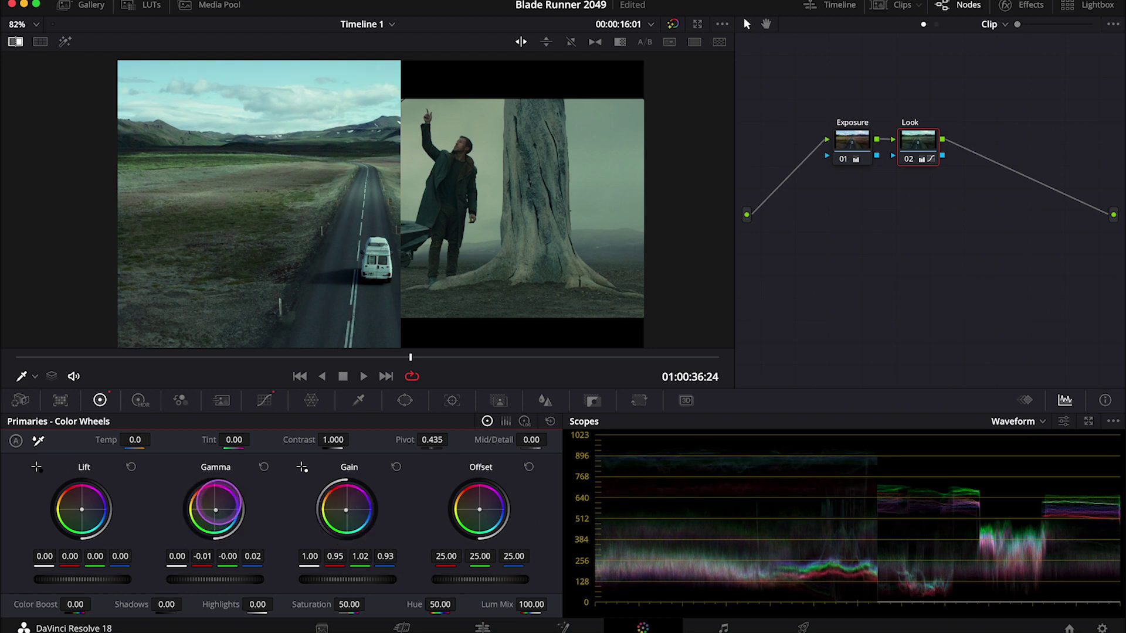
pyautogui.moveTo(217, 506); pyautogui.dragTo(214, 505)
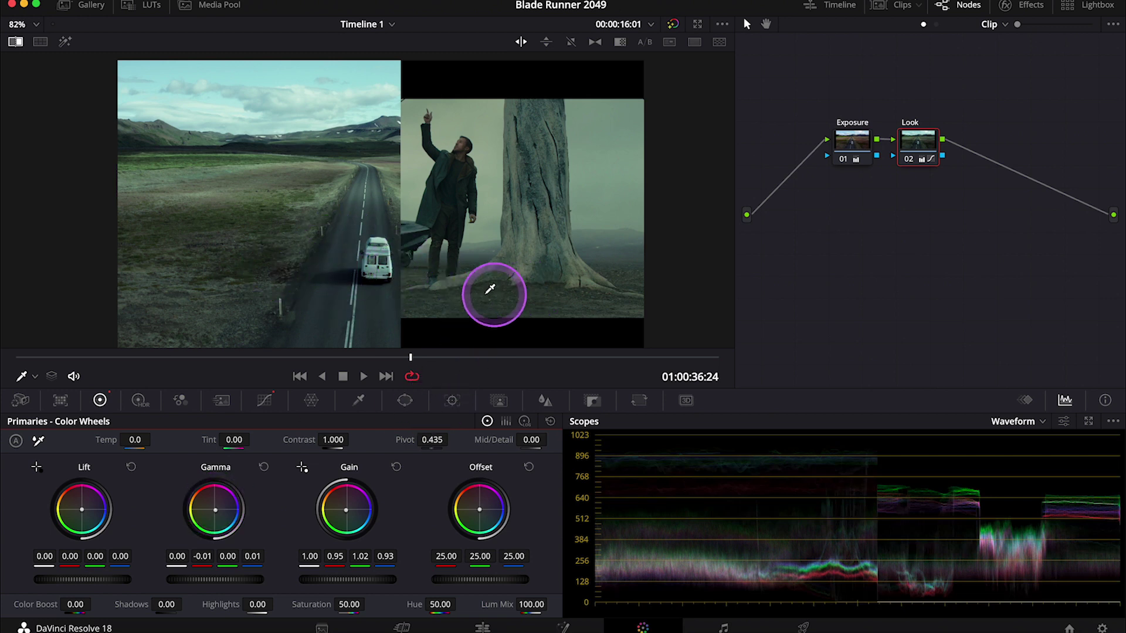
# Compare the grade against the original, then label the third node 'Sky'.
pyautogui.click(385, 279)
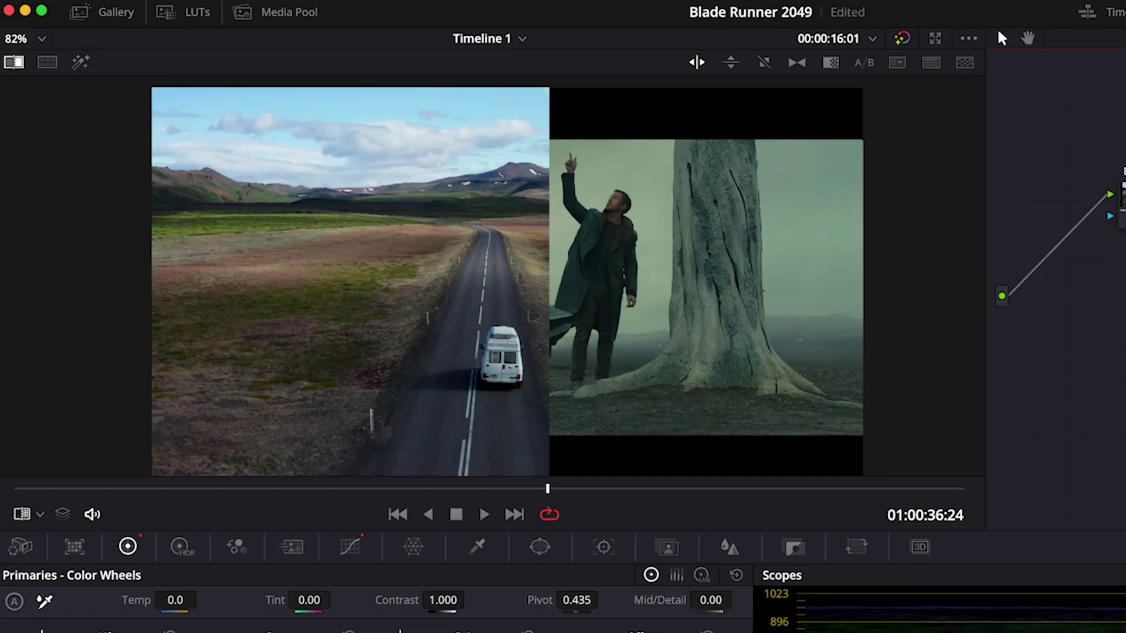
pyautogui.press('super+z')
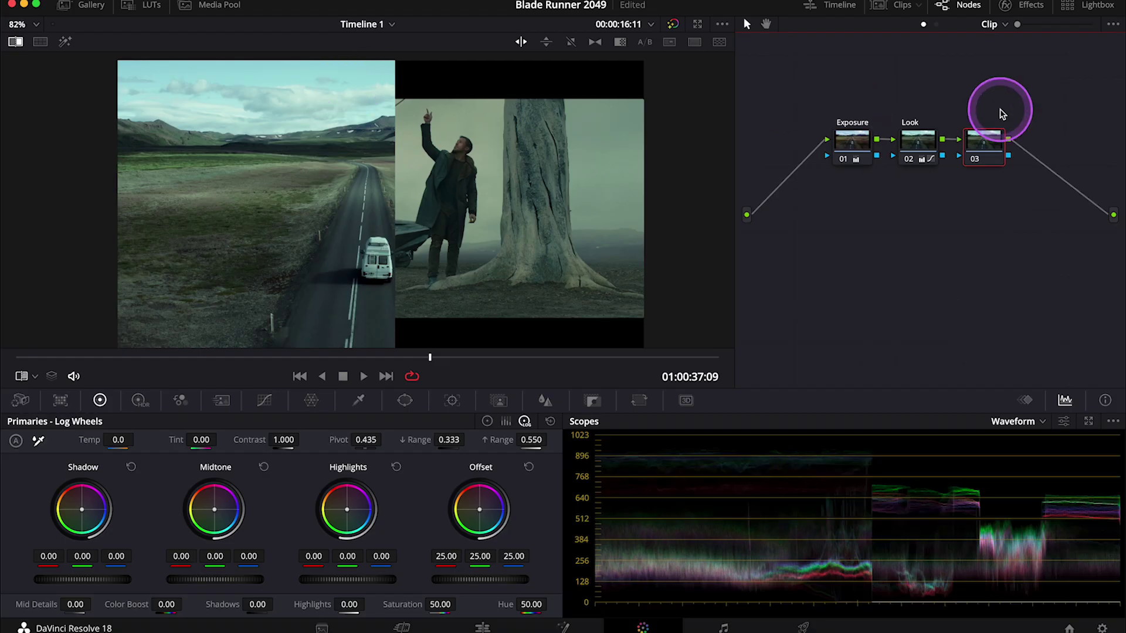
pyautogui.rightClick(992, 143)
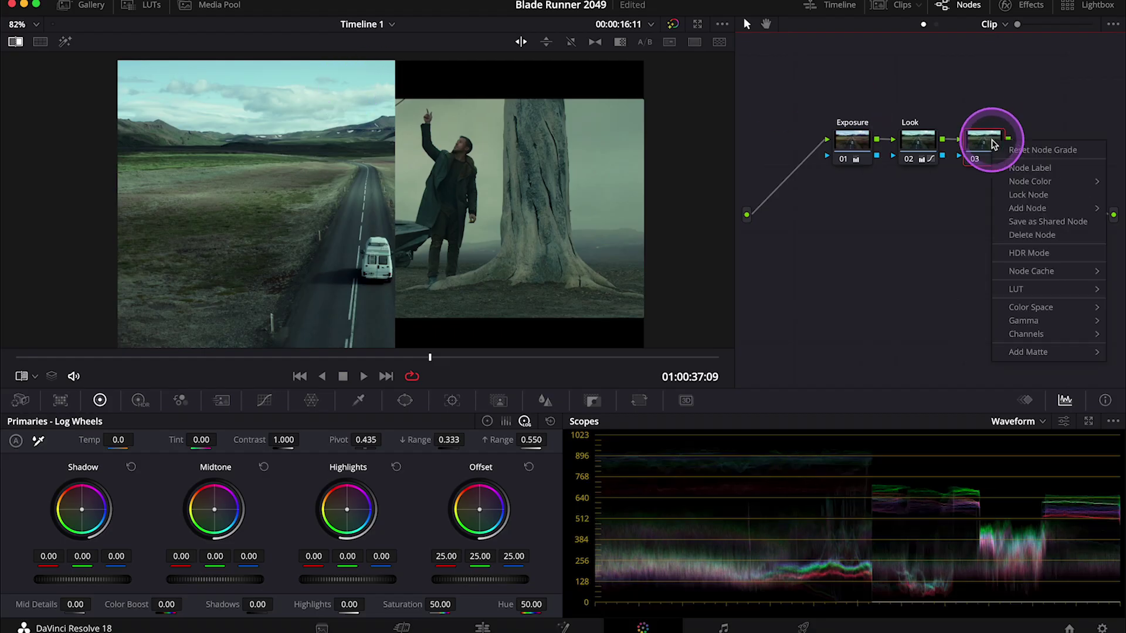
pyautogui.click(1024, 169)
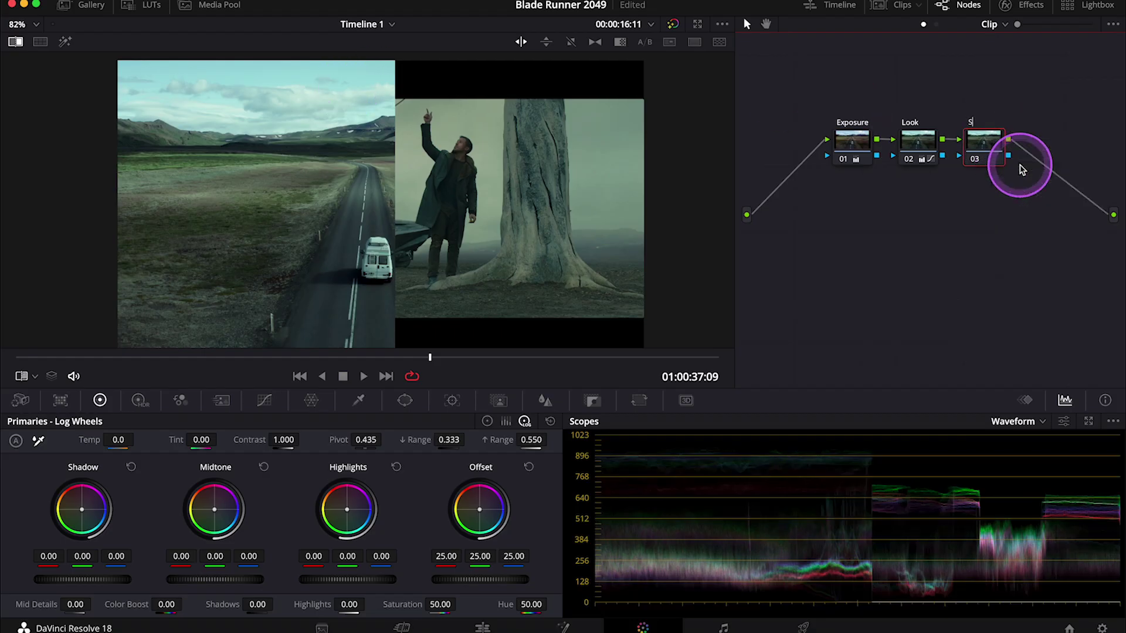
pyautogui.write('Sku')
pyautogui.press('BackSpace')
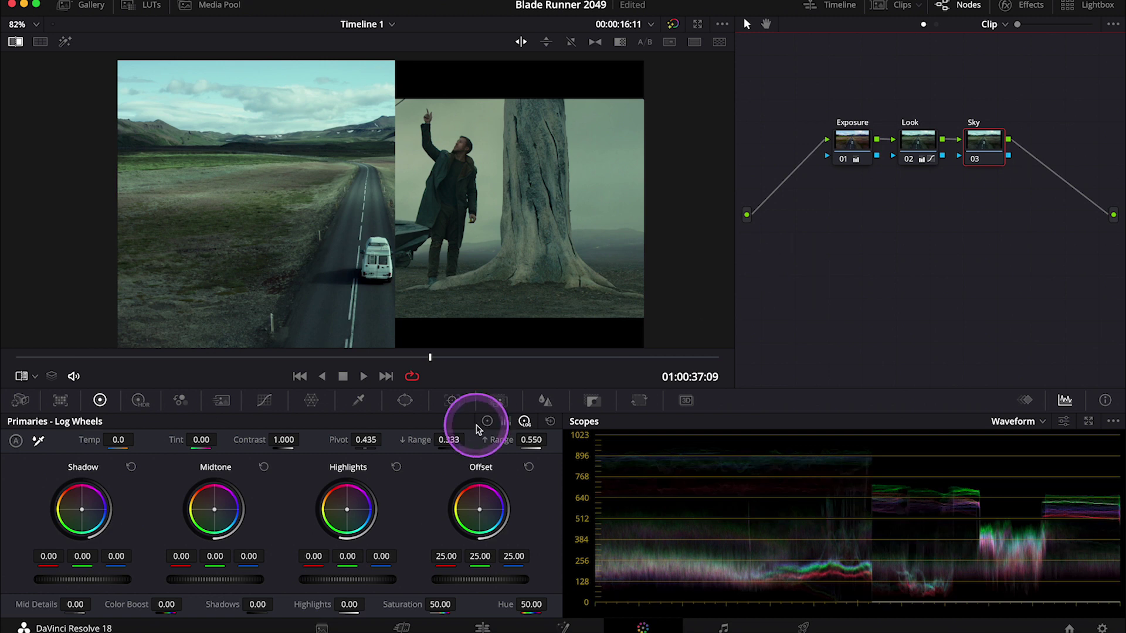
# Add a rectangular window over the sky, stretched past both frame edges, and preview the matte.
pyautogui.click(406, 400)
pyautogui.click(27, 473)
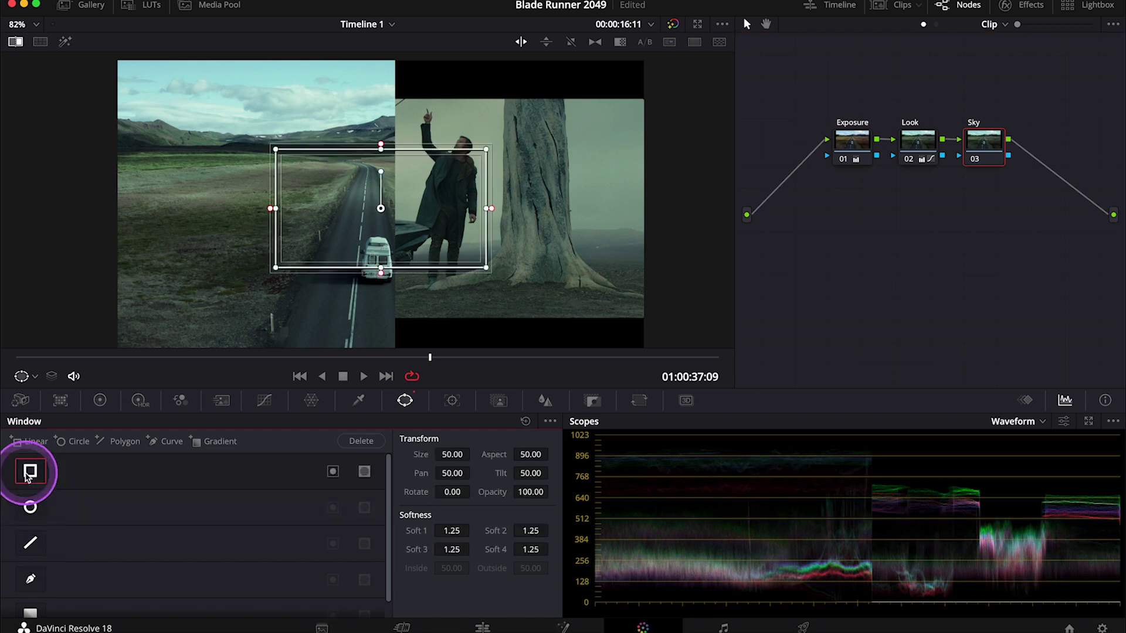
pyautogui.click(17, 42)
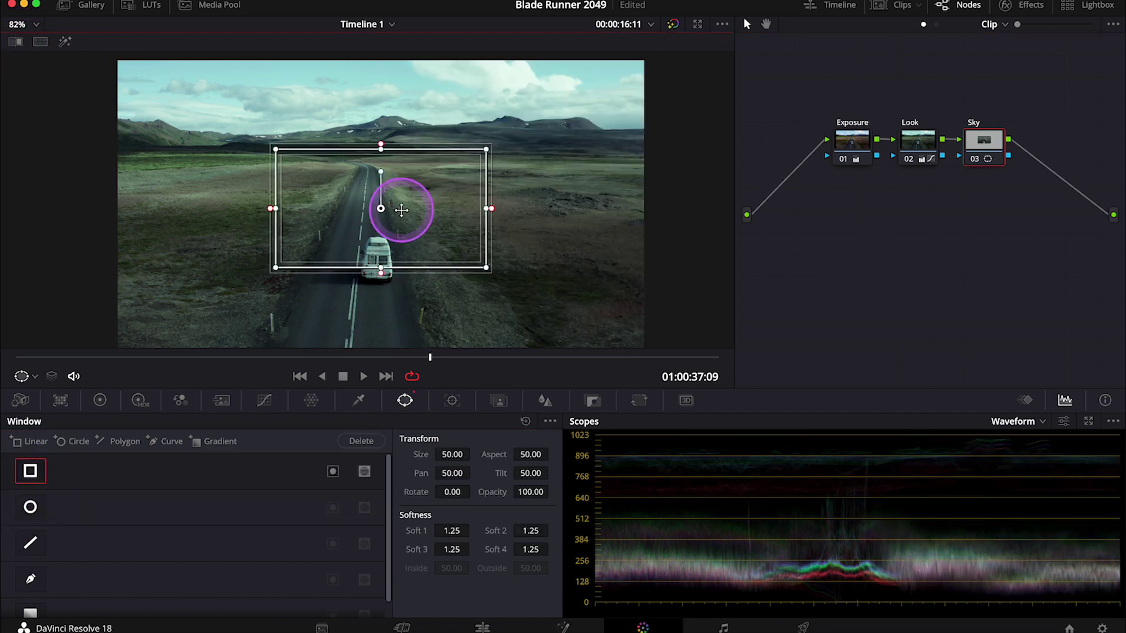
pyautogui.moveTo(389, 206); pyautogui.dragTo(392, 95)
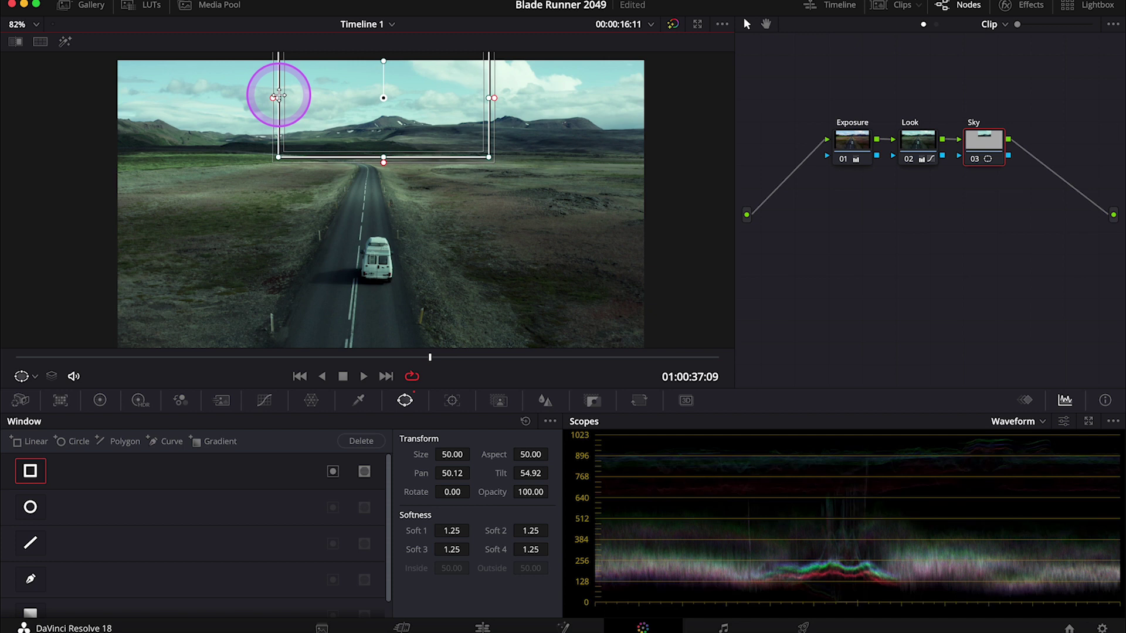
pyautogui.moveTo(276, 95); pyautogui.dragTo(100, 96)
pyautogui.moveTo(472, 98); pyautogui.dragTo(681, 96)
pyautogui.click(66, 40)
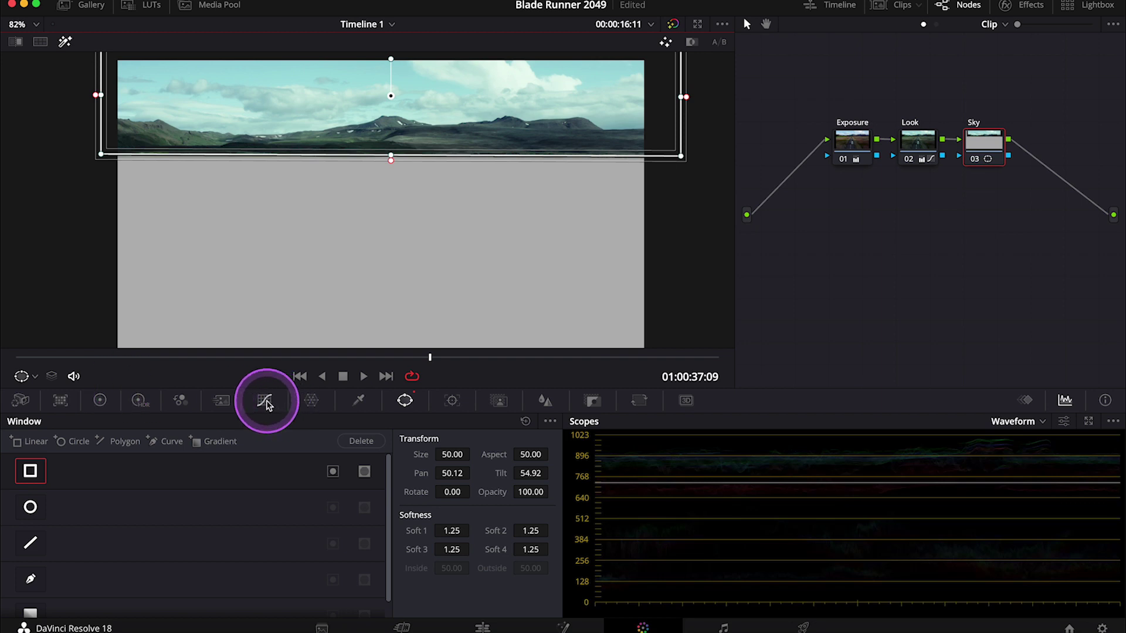
# Key the sky by luminance only: Low 59.8, Denoise 11.5, Blur Radius 5.2.
pyautogui.click(358, 403)
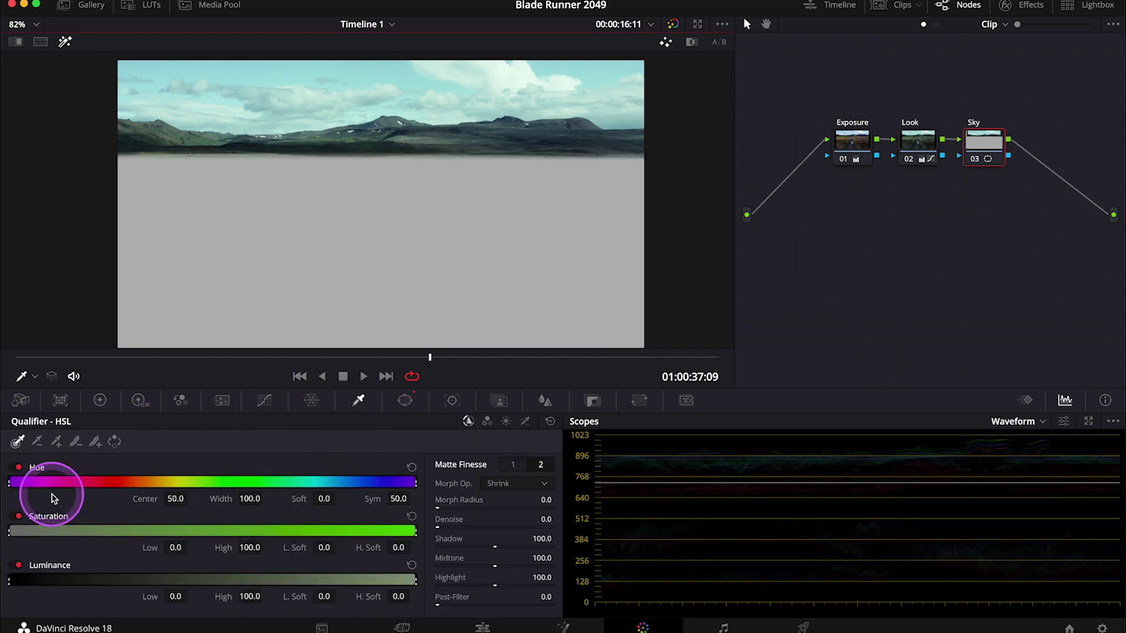
pyautogui.click(18, 468)
pyautogui.click(15, 516)
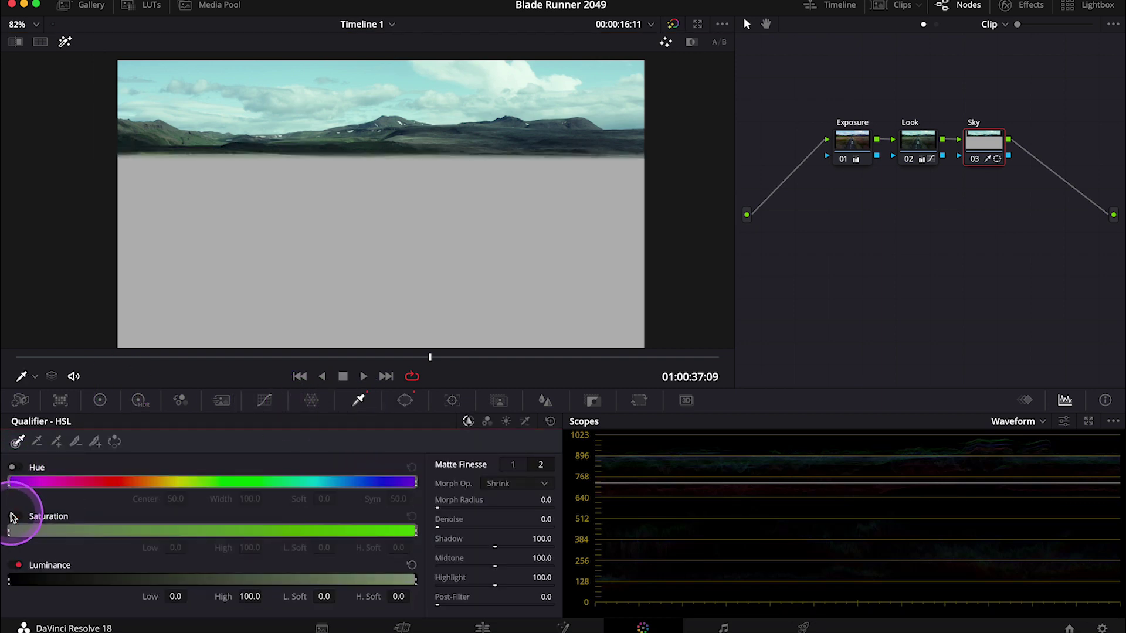
pyautogui.moveTo(9, 580); pyautogui.dragTo(252, 558)
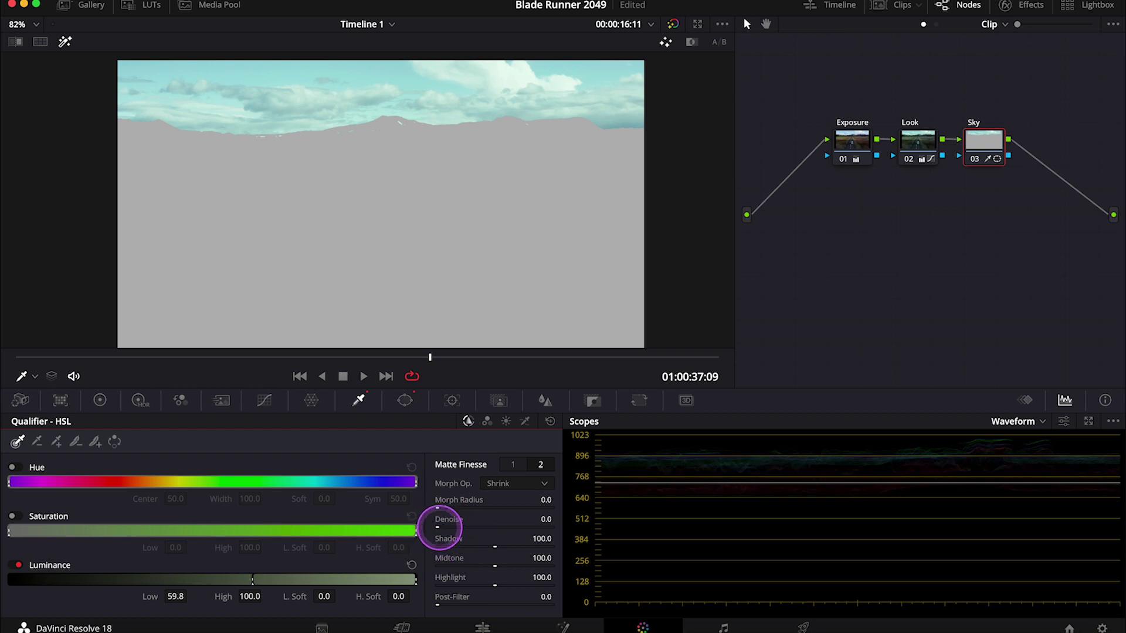
pyautogui.moveTo(439, 527); pyautogui.dragTo(516, 547)
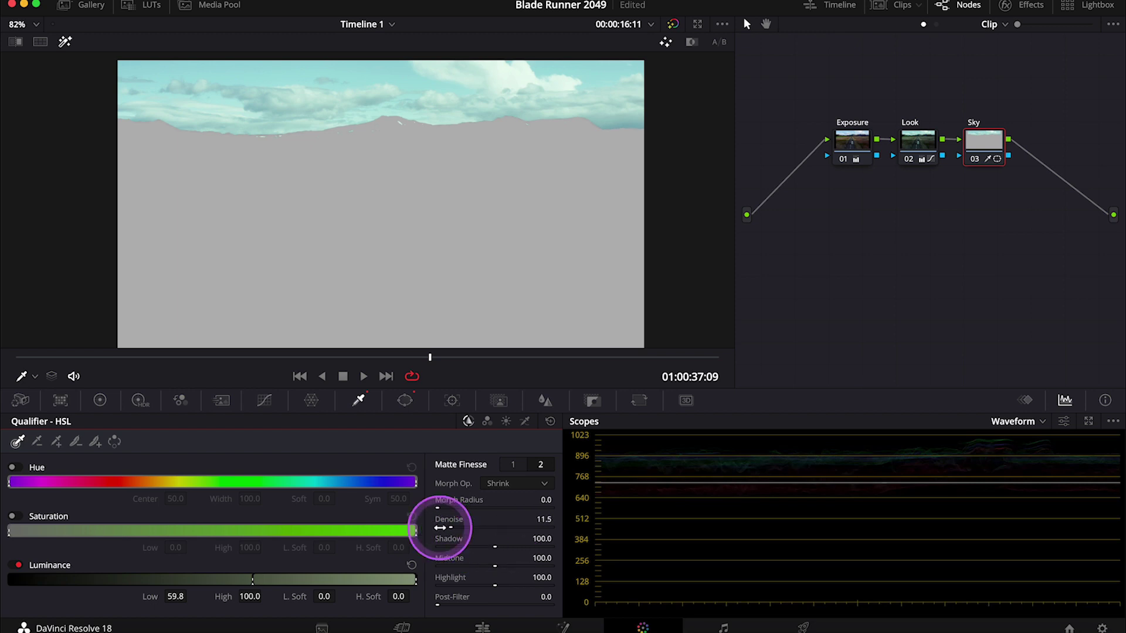
pyautogui.click(513, 464)
pyautogui.moveTo(440, 587); pyautogui.dragTo(468, 588)
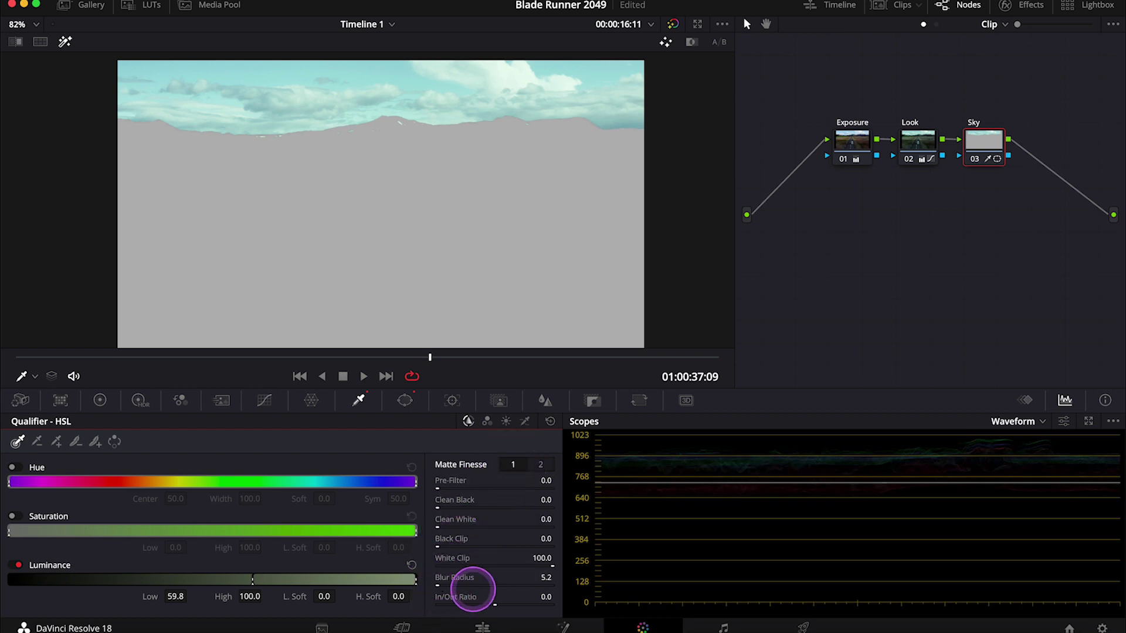
# Drop the sky's Contrast to 0.516 and tint its Gamma and Gain grey-green, Gain 0.94.
pyautogui.click(65, 41)
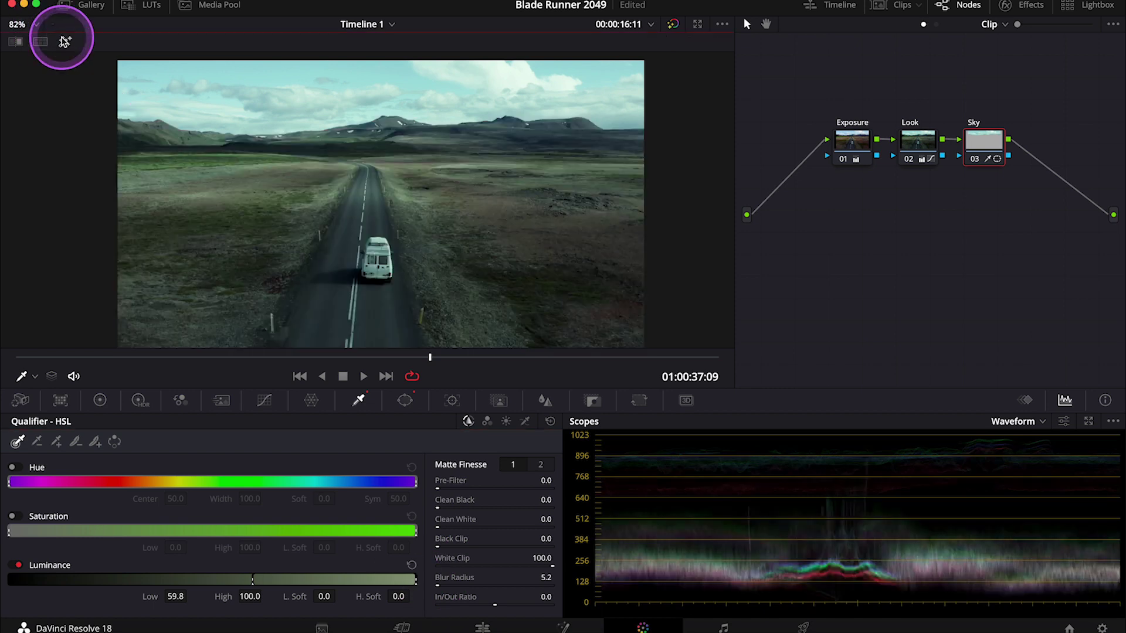
pyautogui.click(15, 41)
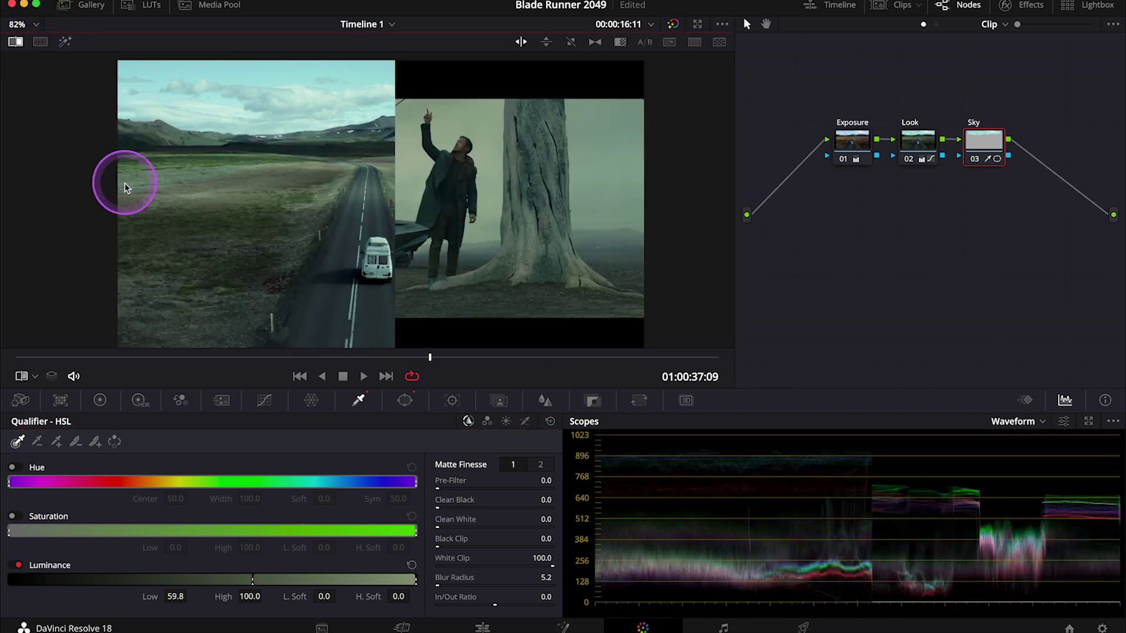
pyautogui.click(101, 404)
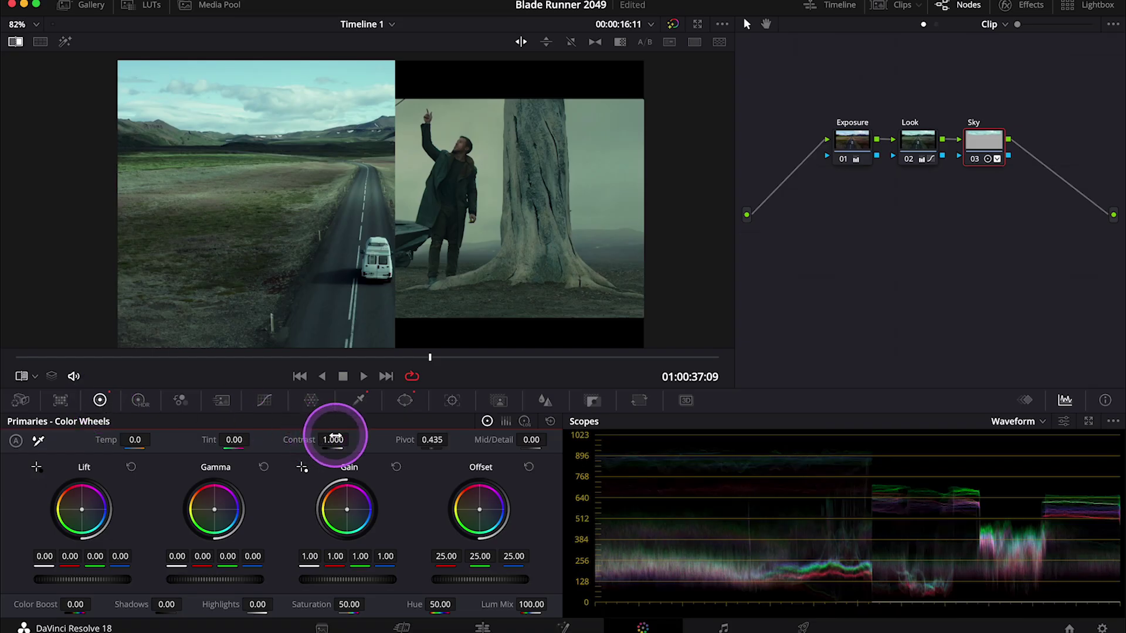
pyautogui.moveTo(334, 437); pyautogui.dragTo(171, 380)
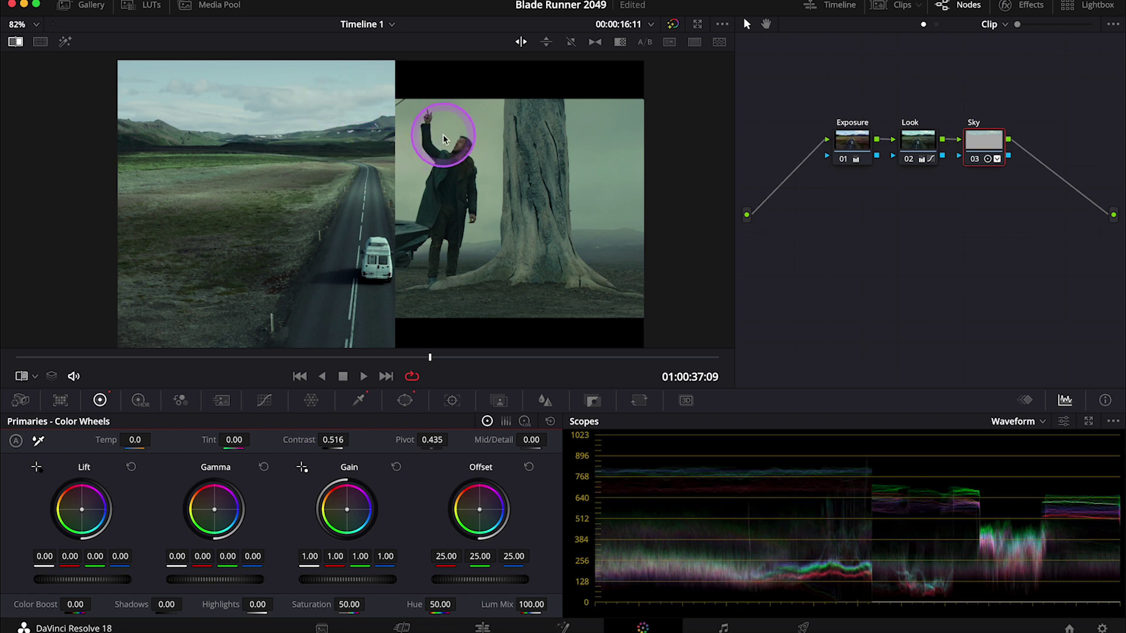
pyautogui.moveTo(229, 515); pyautogui.dragTo(193, 508)
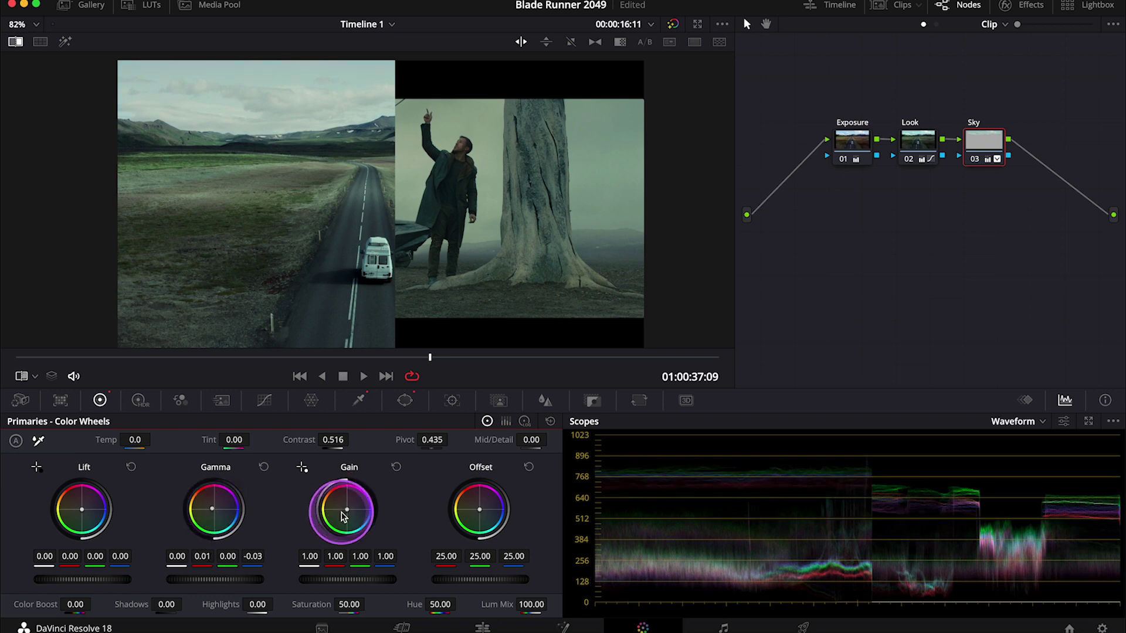
pyautogui.moveTo(343, 516); pyautogui.dragTo(332, 528)
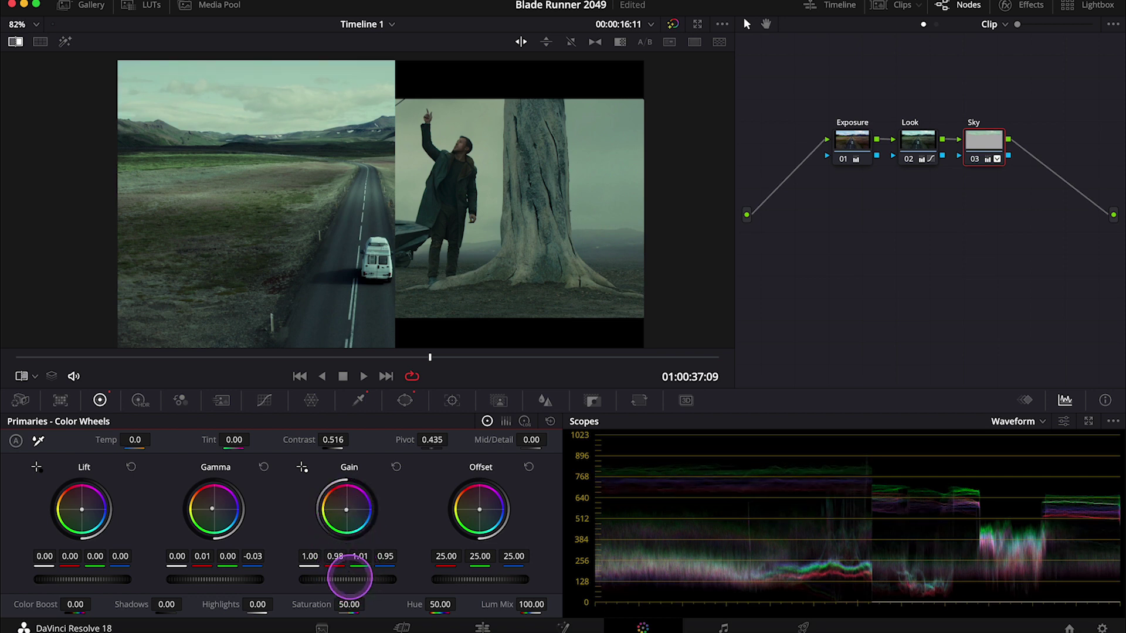
pyautogui.moveTo(350, 578); pyautogui.dragTo(304, 567)
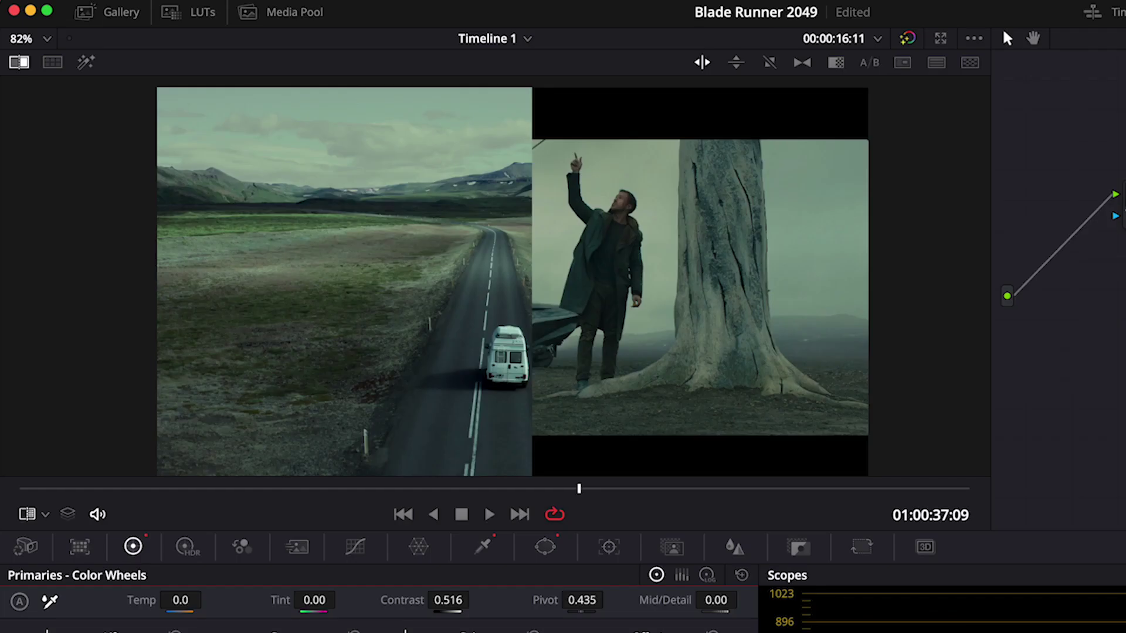
# Bypass the Sky node with Ctrl+D to compare the sky with and without its grade.
pyautogui.hotkey('ctrl', 'd')
pyautogui.hotkey('ctrl', 'd')
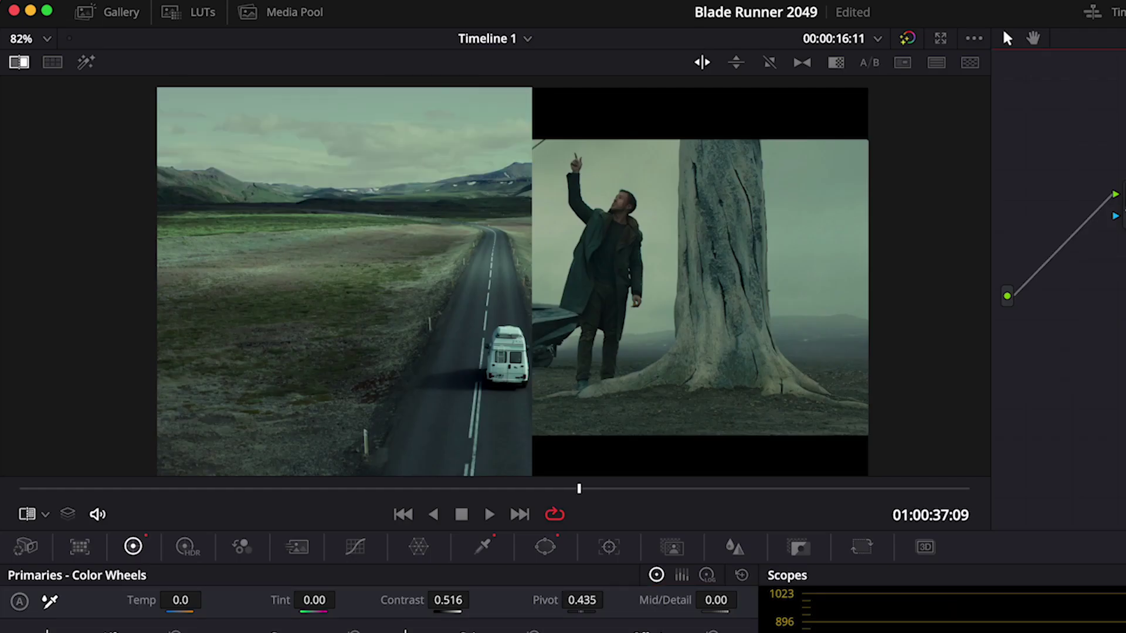